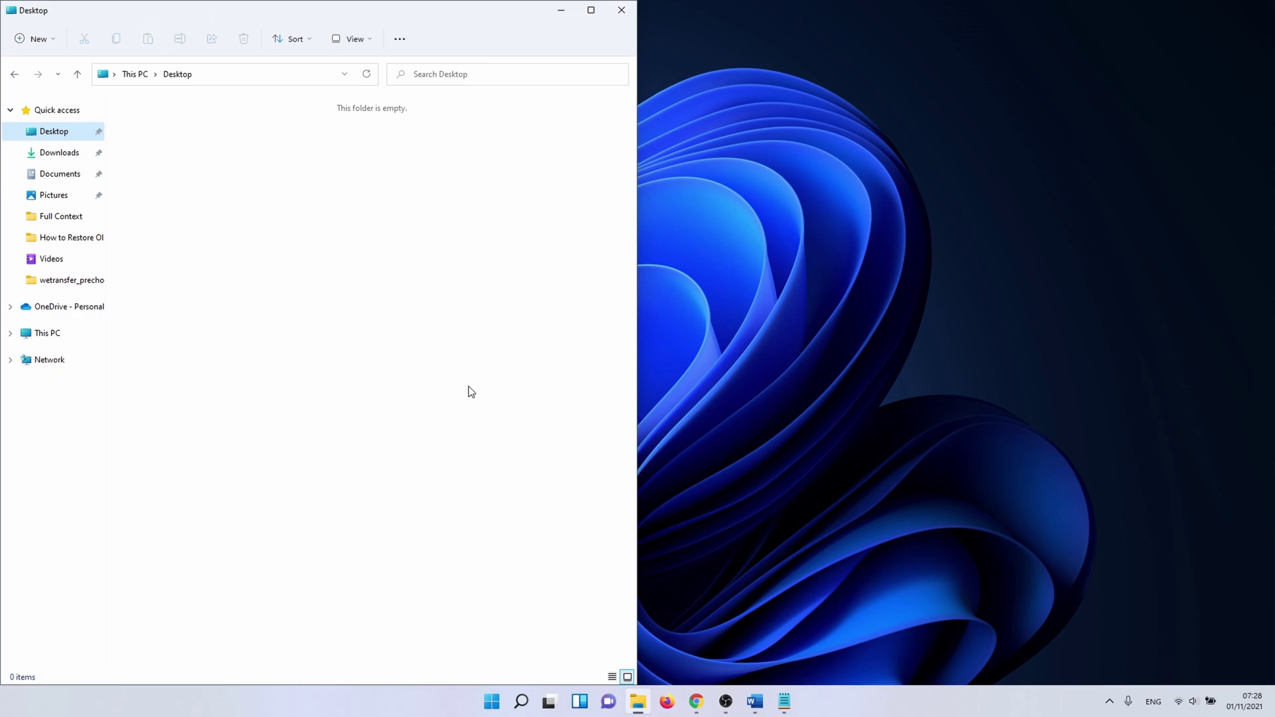
Launch Registry Editor as administrator from Windows Search ('registry')
click(520, 702)
text(reg)
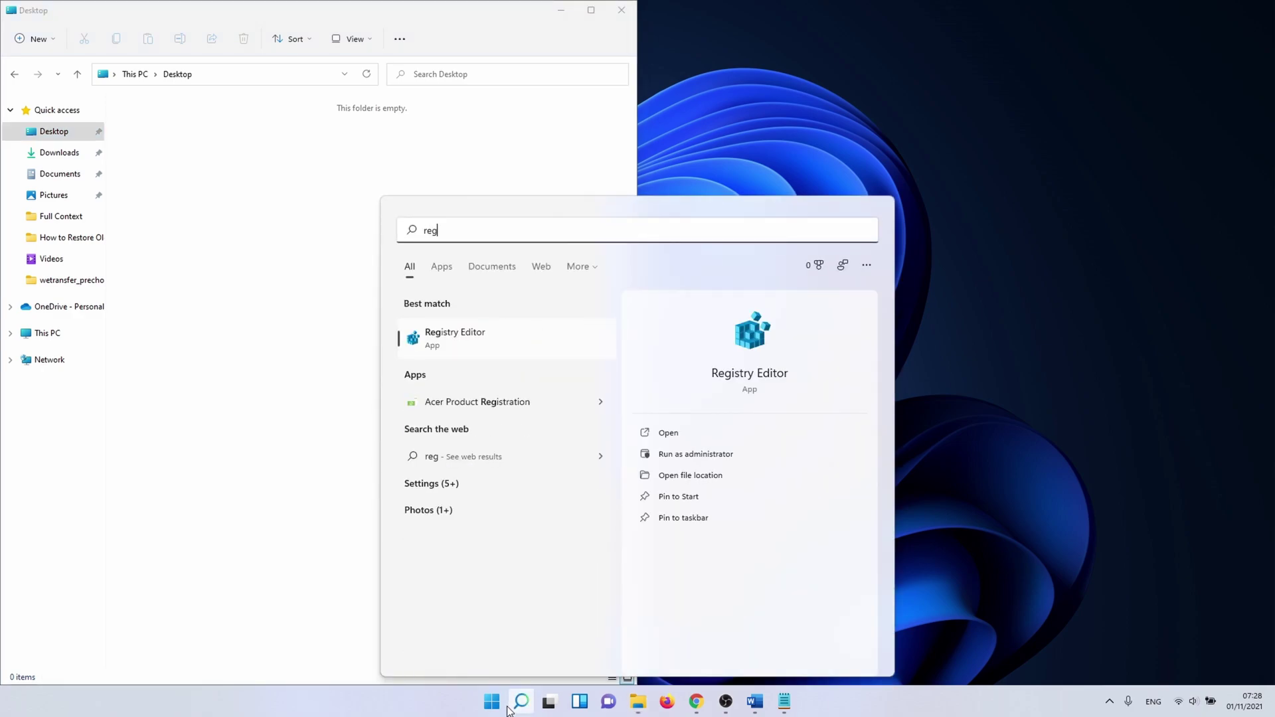
text(istry)
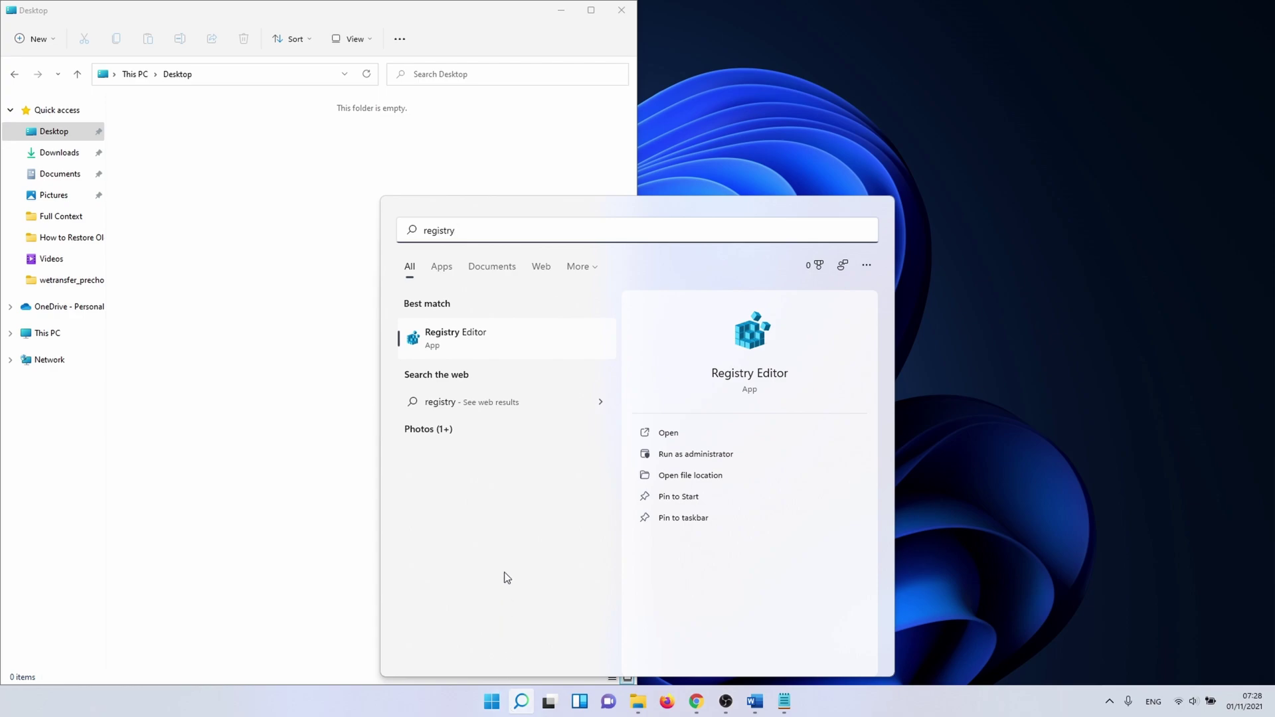
right_click(506, 335)
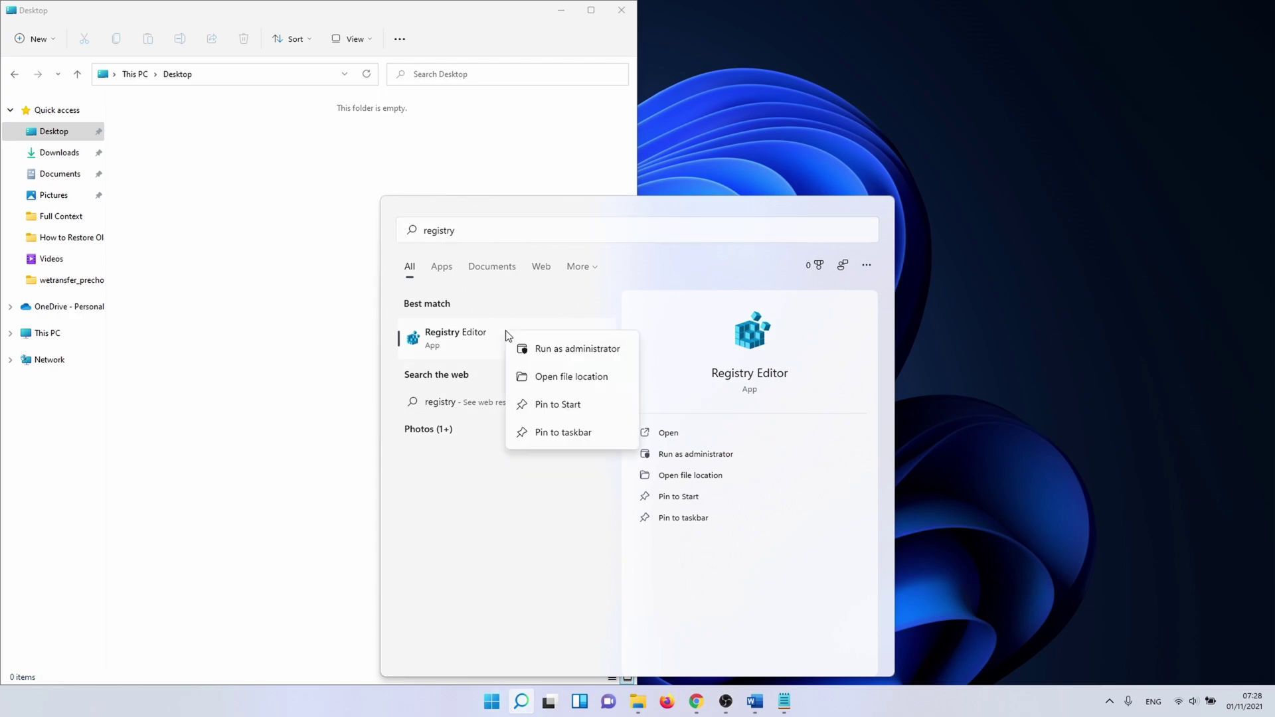
click(558, 352)
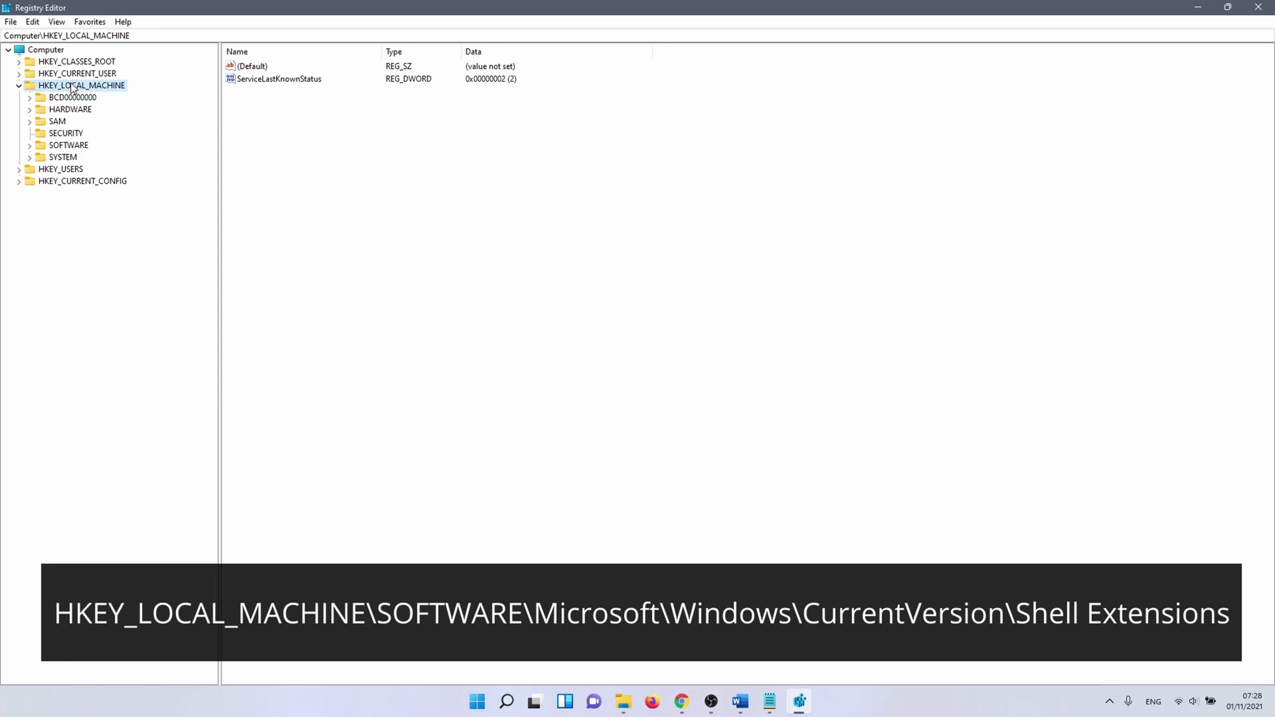
Navigate the HKLM tree to SOFTWARE\Microsoft\Windows\CurrentVersion\Shell Extensions and expand it
click(31, 146)
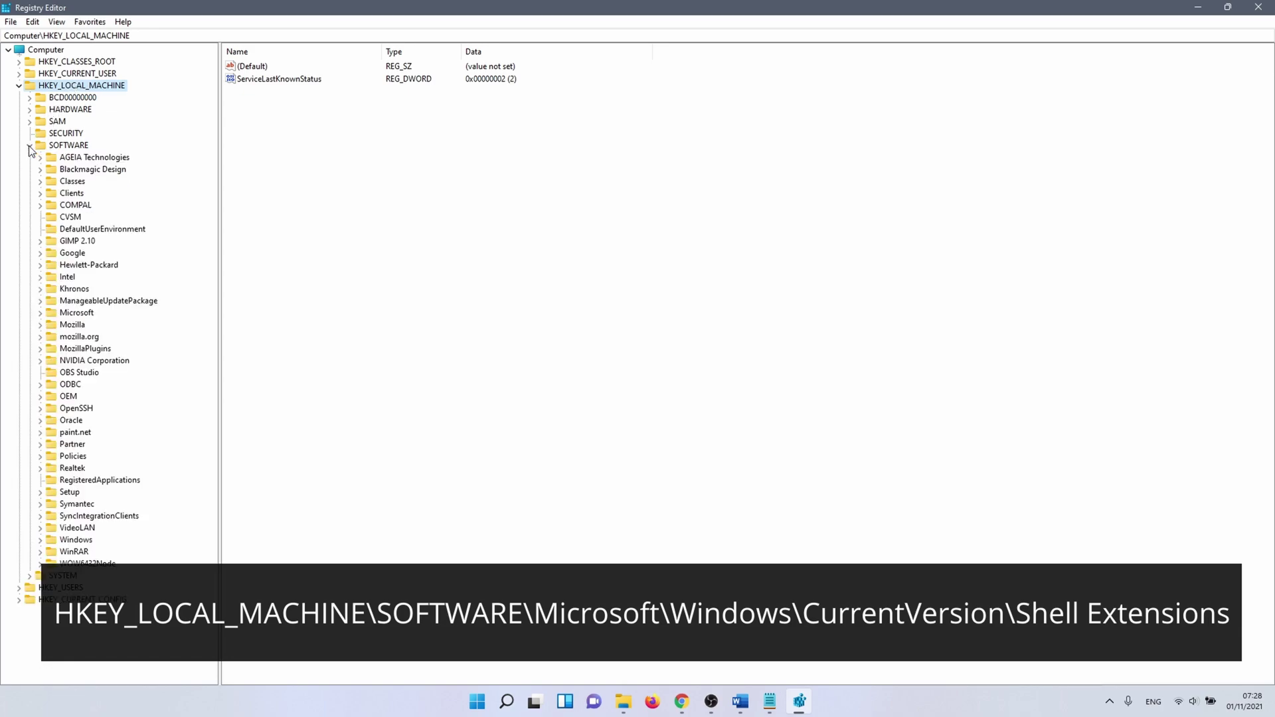
click(41, 316)
drag(211, 100, 205, 519)
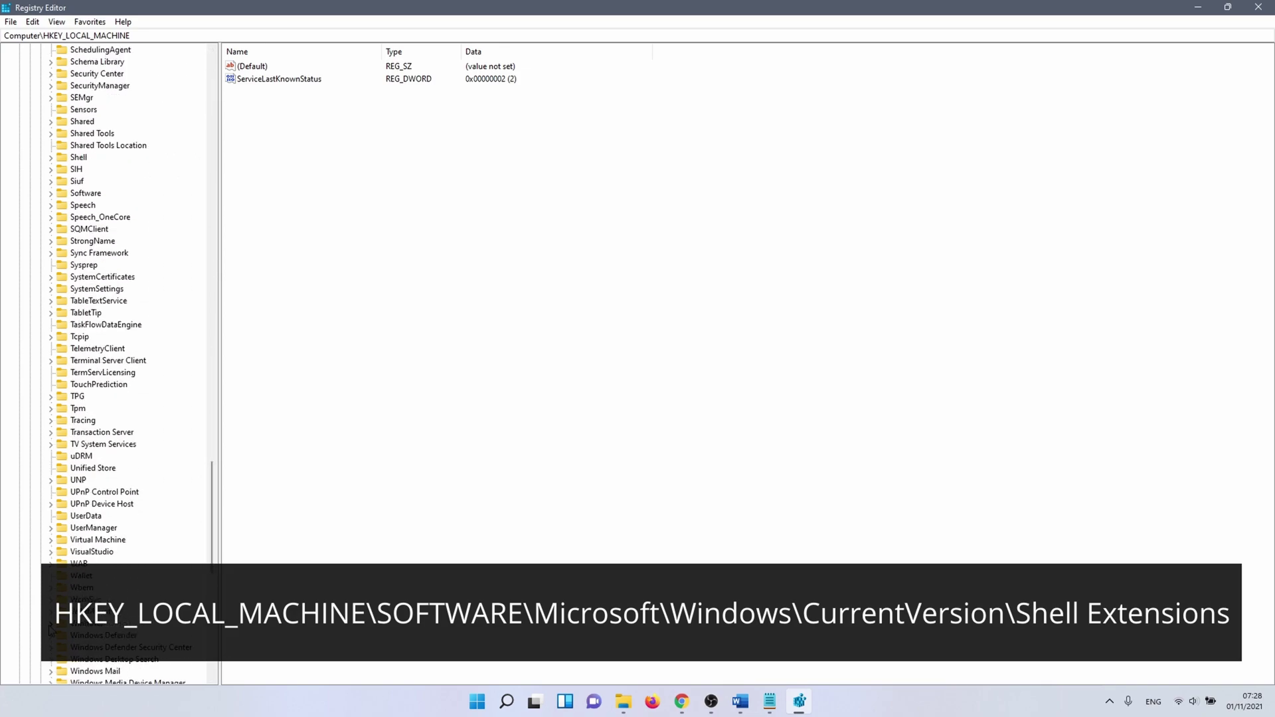
click(50, 627)
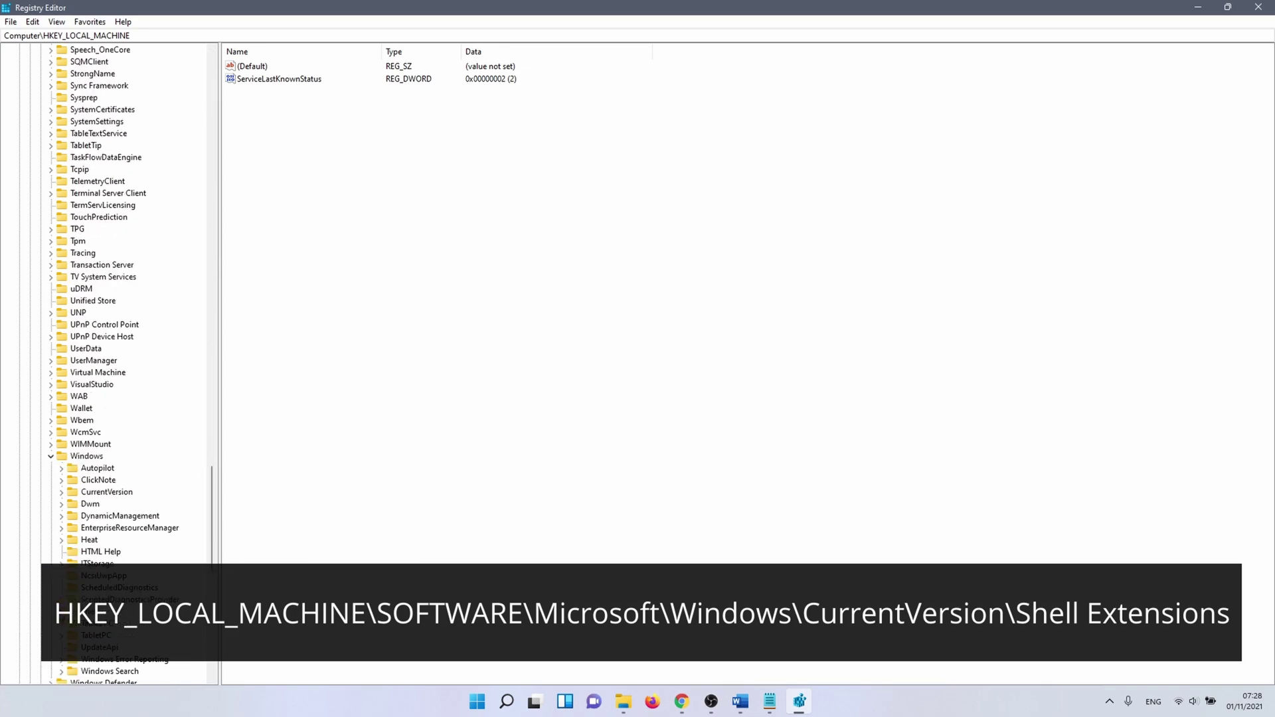
click(65, 492)
drag(207, 410, 208, 532)
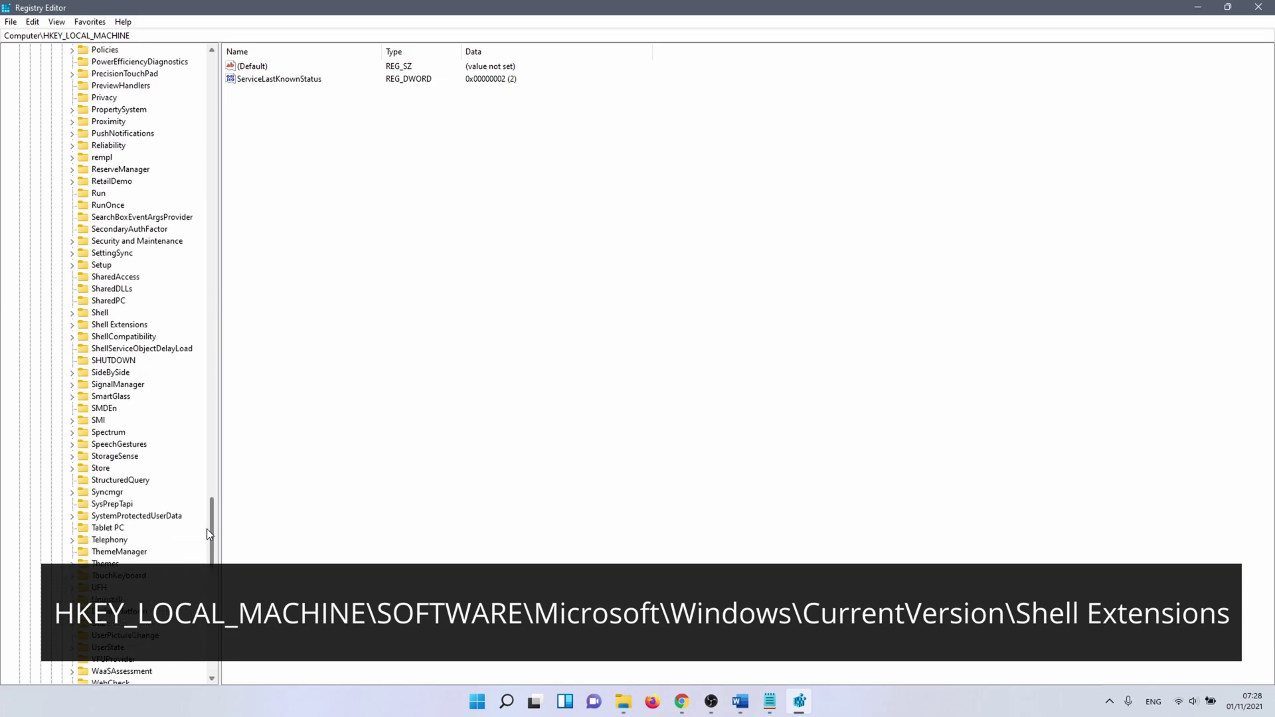
click(119, 325)
click(79, 325)
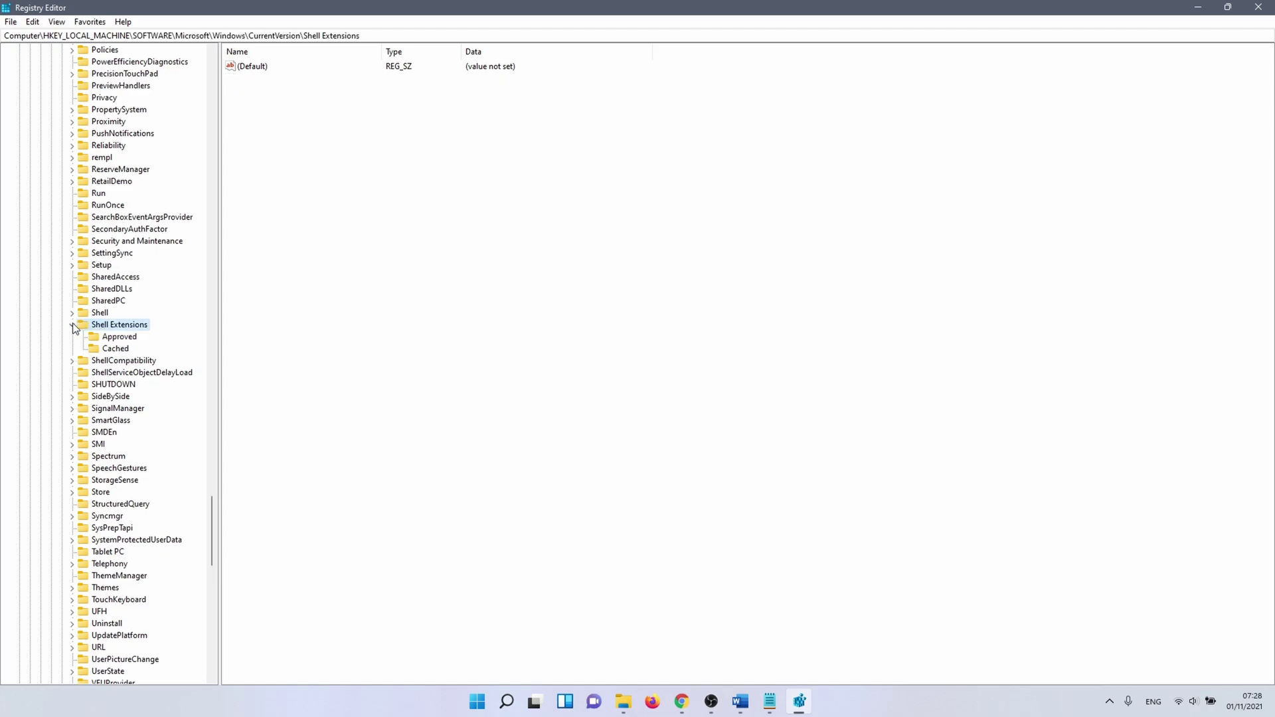
Create a new subkey named Blocked under Shell Extensions
right_click(120, 326)
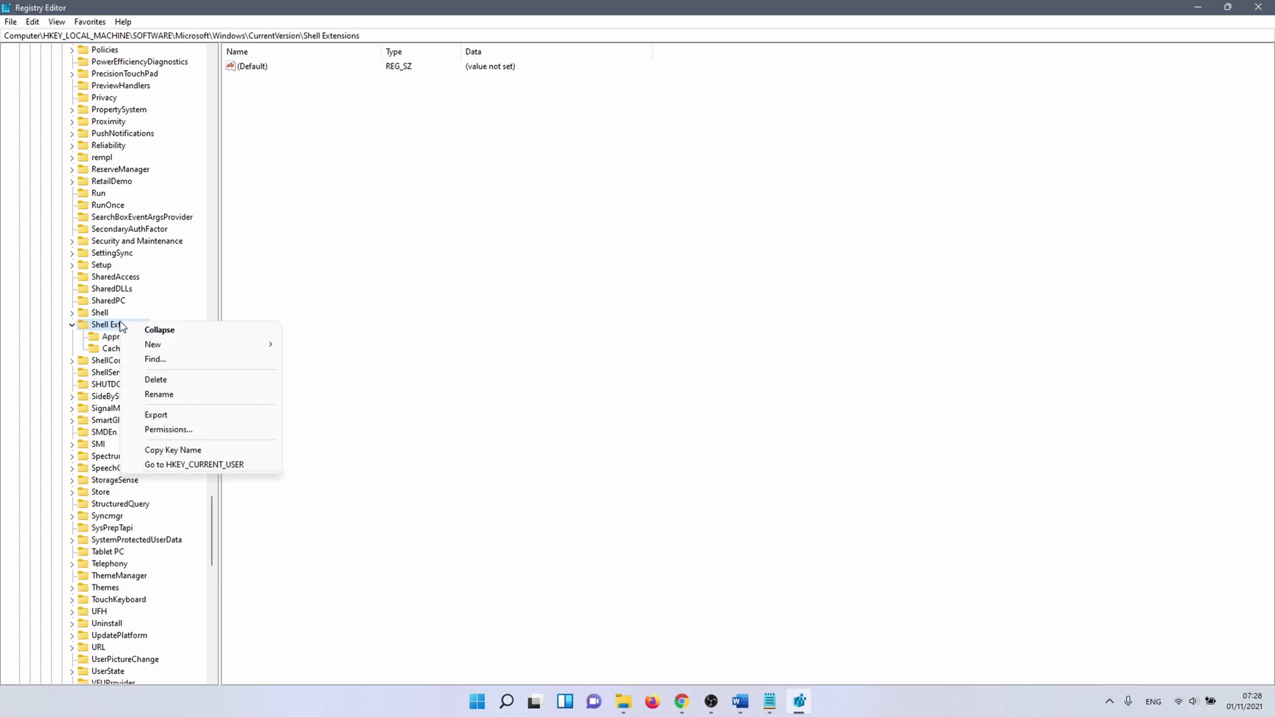
mouse_move(199, 345)
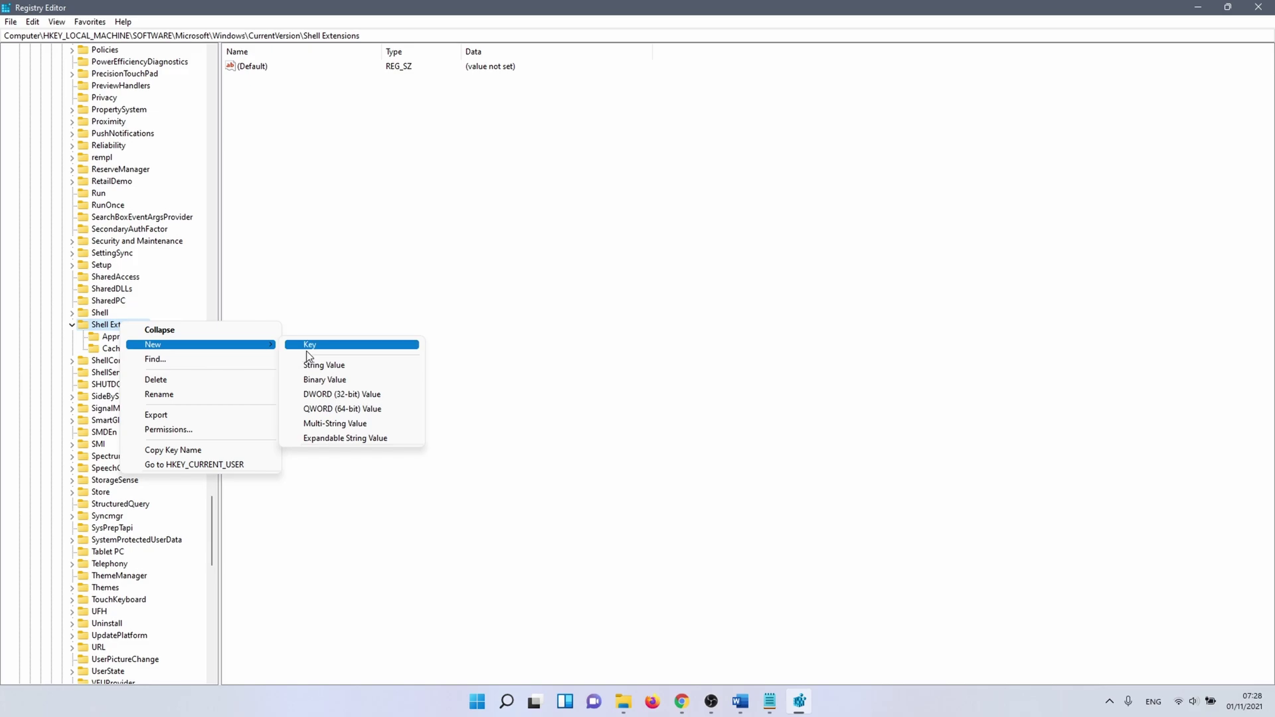
click(307, 347)
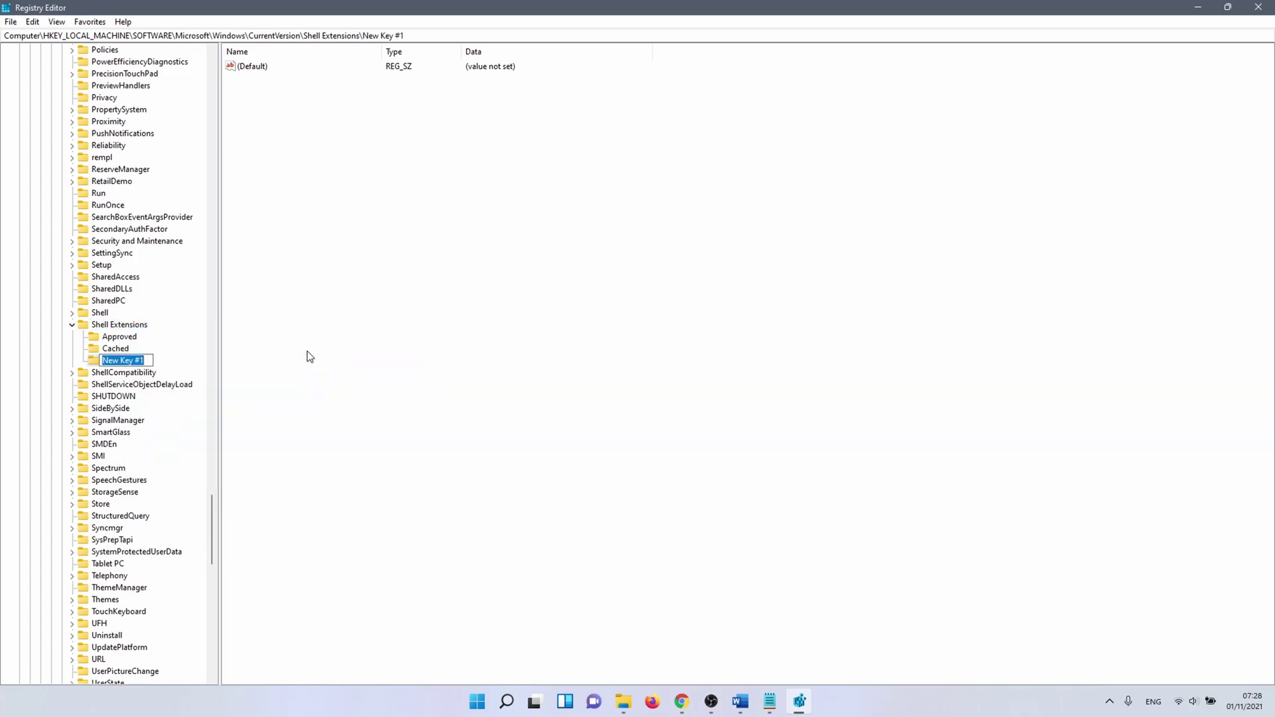
text(Blocked)
key(Return)
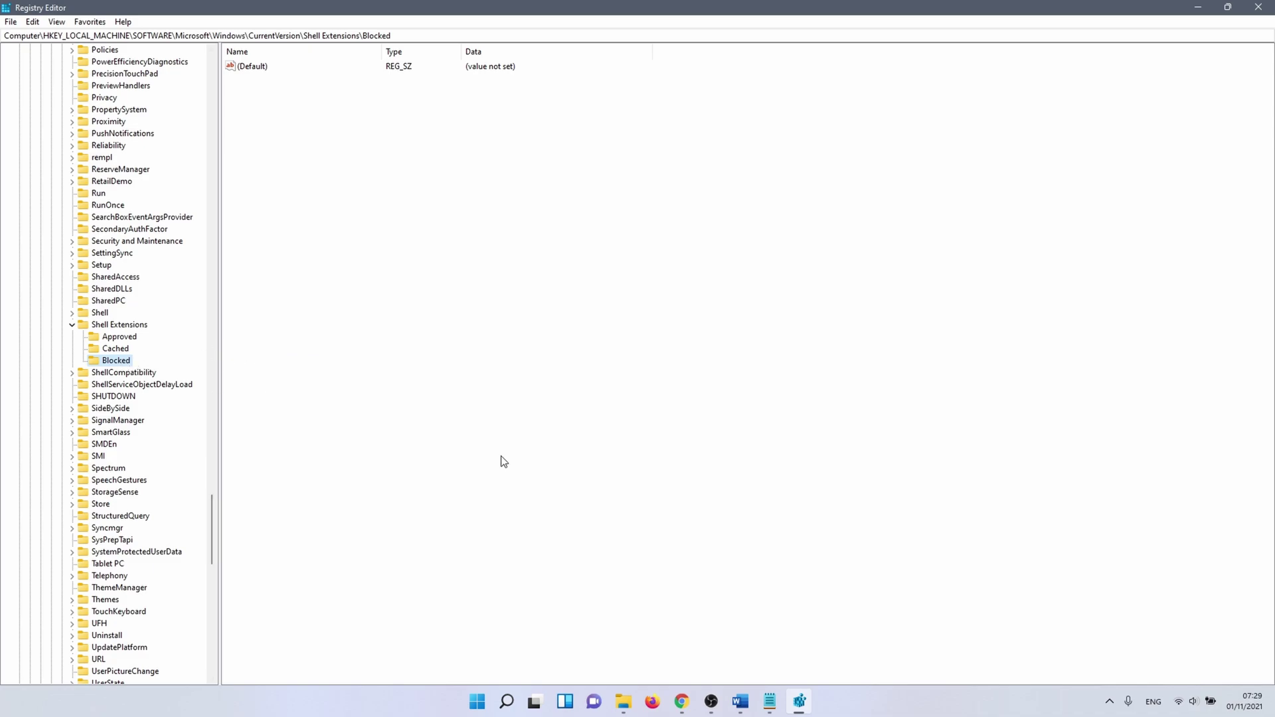
Add a string value to Blocked named {e2bf9676-5f8f-435c-97eb-11607a5bedf7}, pasted from the notes
click(770, 701)
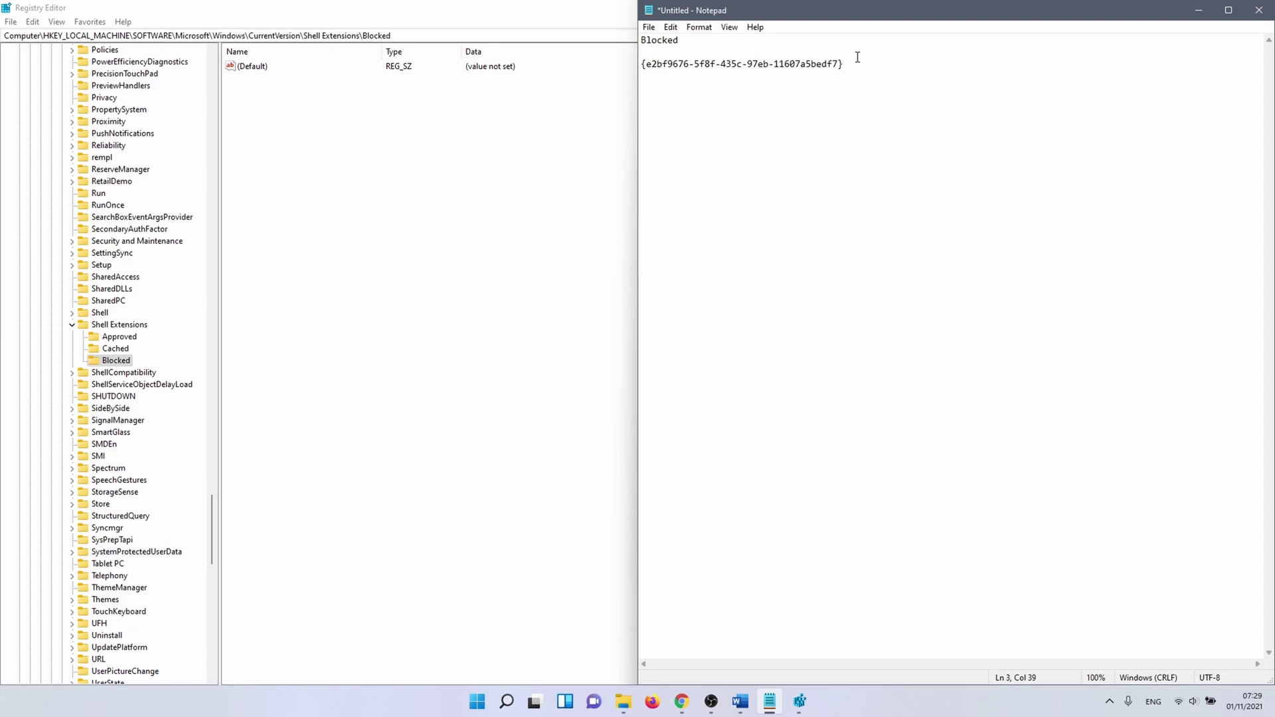
drag(857, 62, 627, 75)
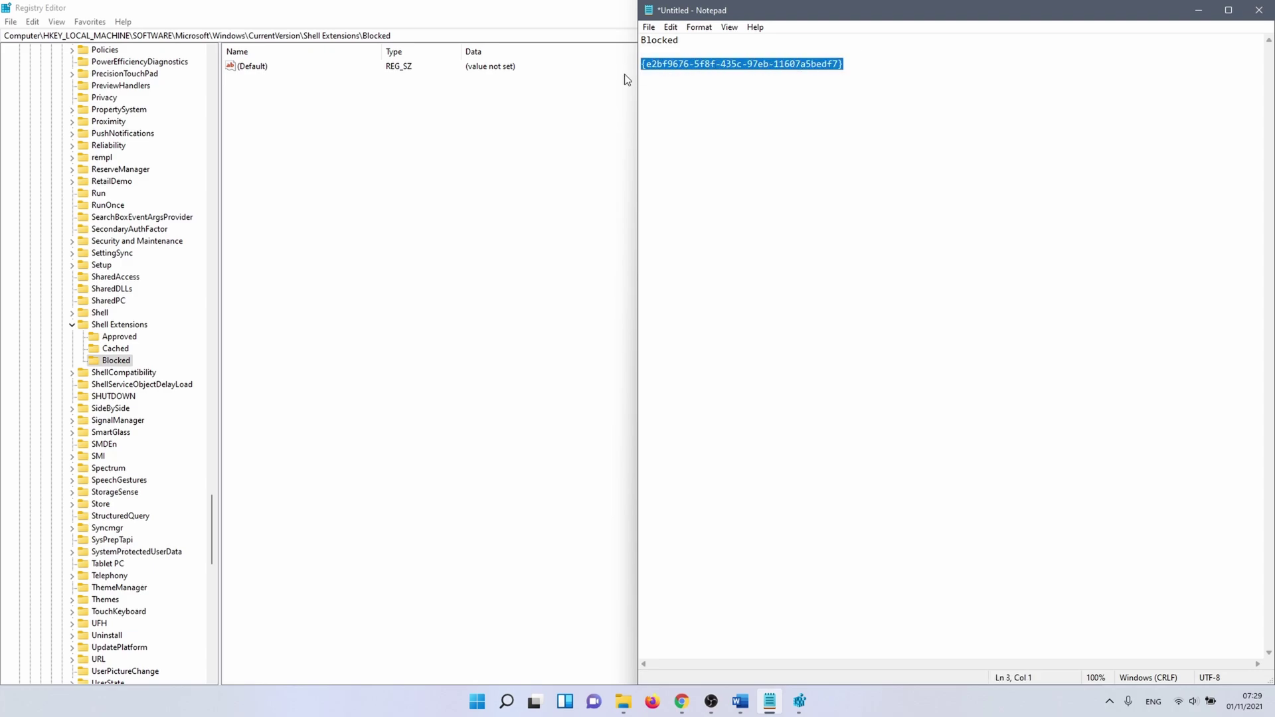
click(285, 148)
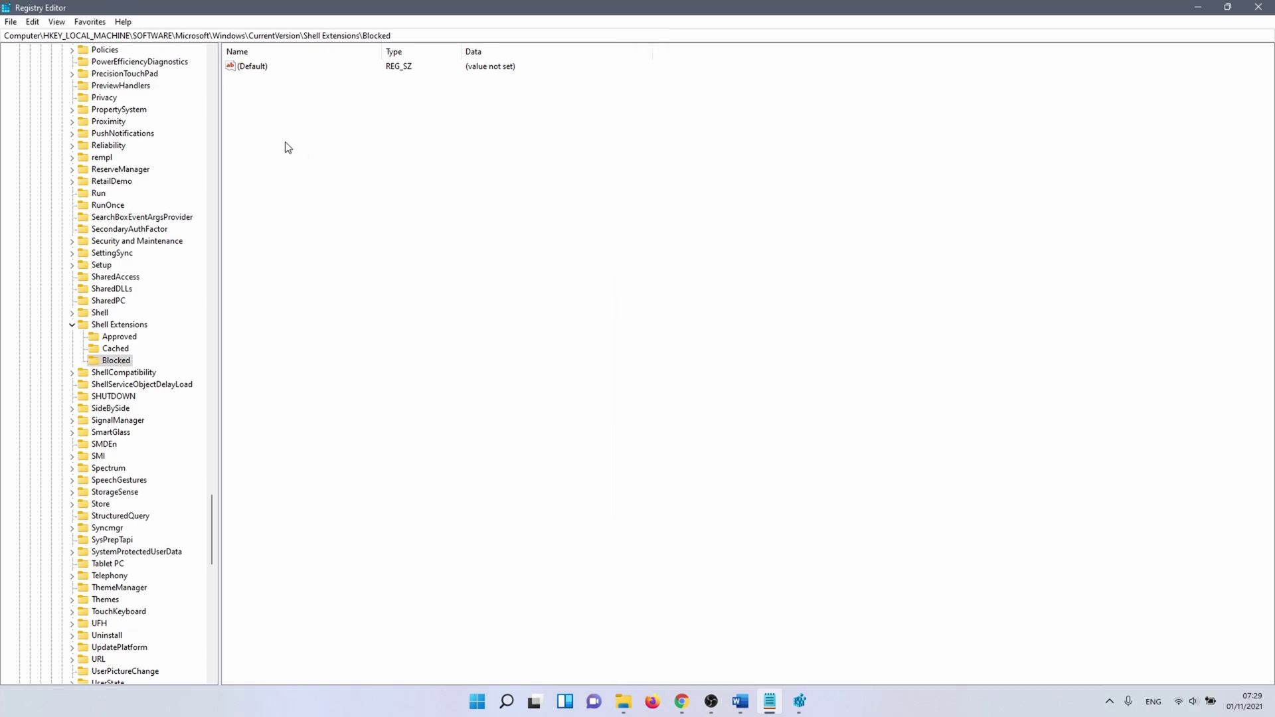
right_click(285, 148)
mouse_move(321, 151)
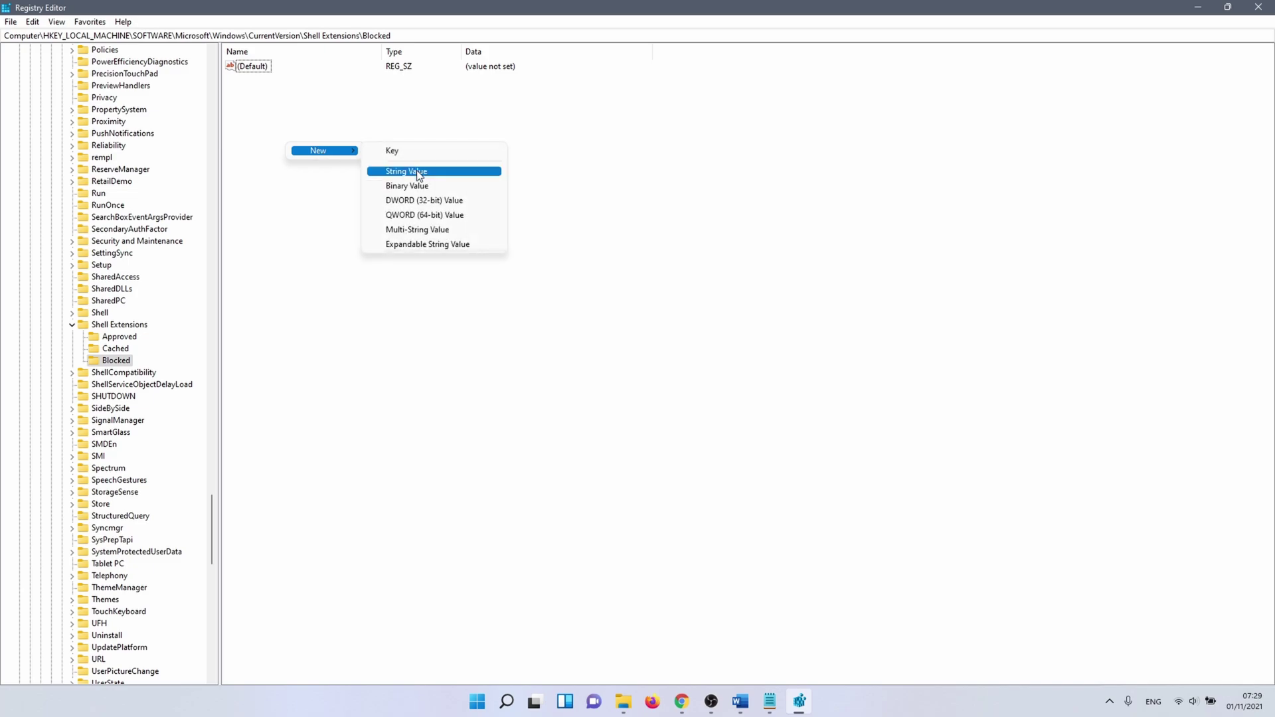
click(417, 173)
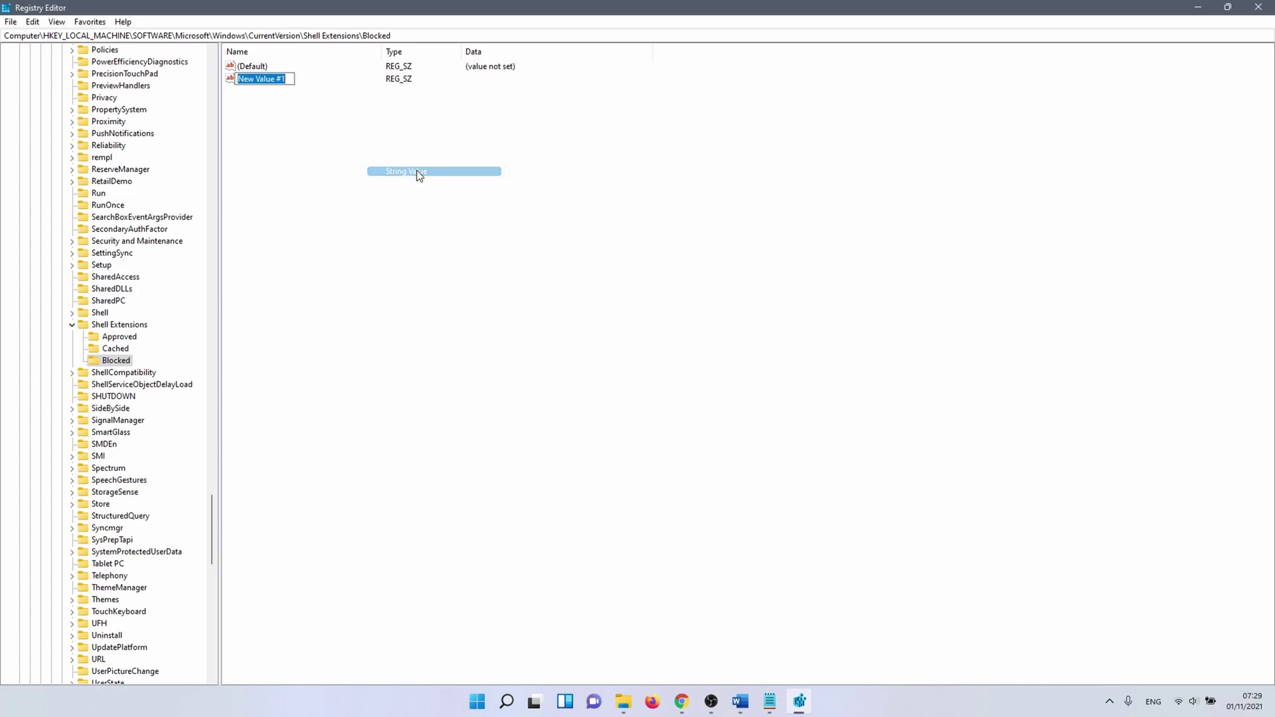
text({e2bf9676-5f8f-435c-97eb-11607a5bedf7})
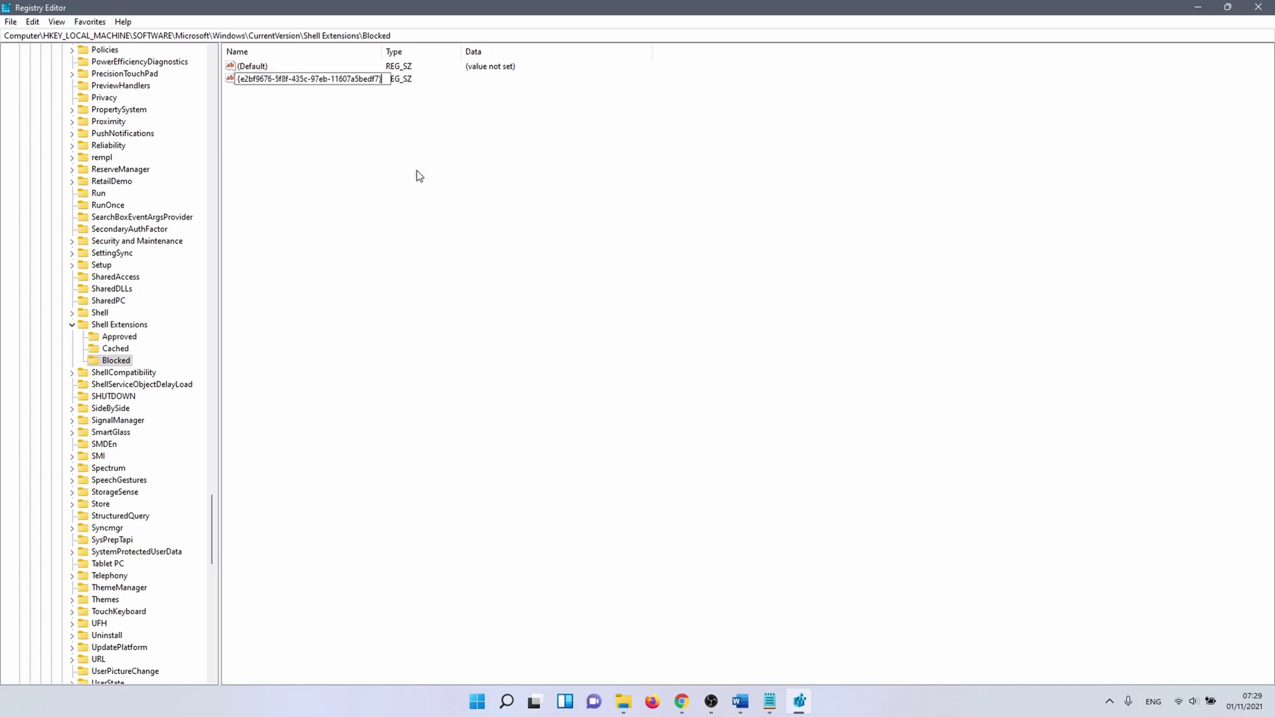
key(Return)
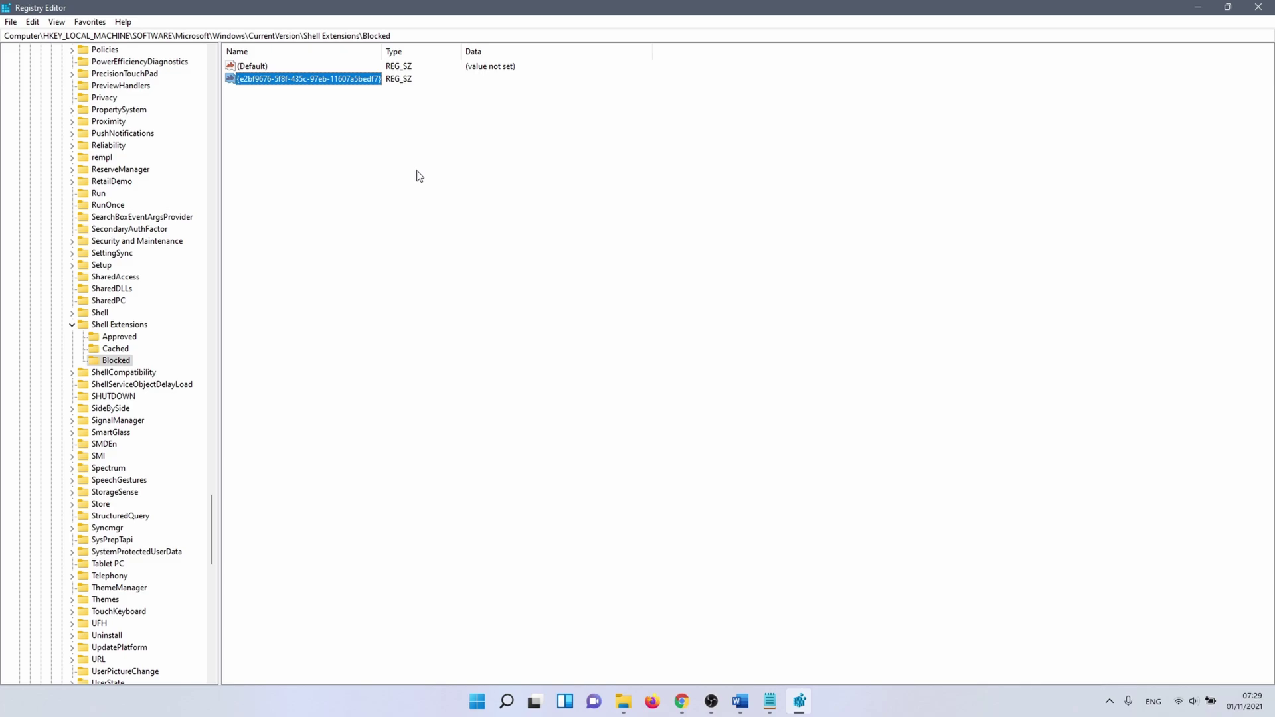
click(417, 176)
Restart the Windows Explorer process from Task Manager and open a new File Explorer window
right_click(478, 702)
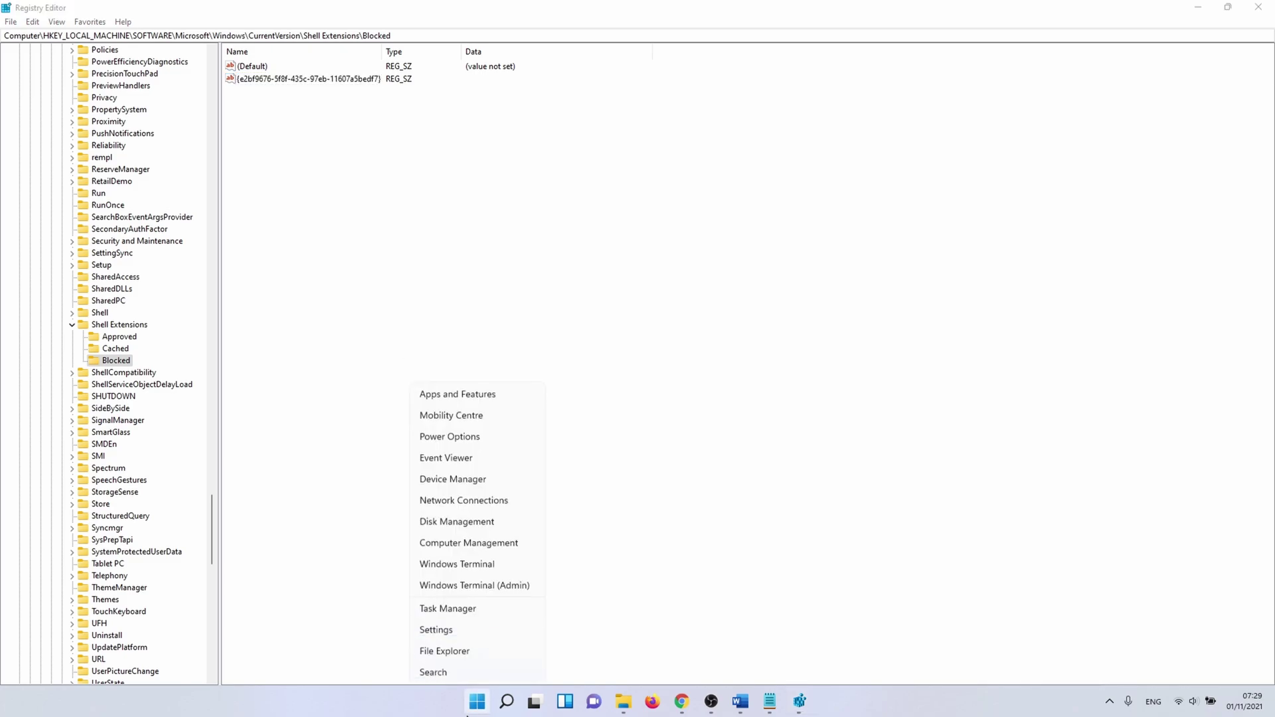
click(447, 541)
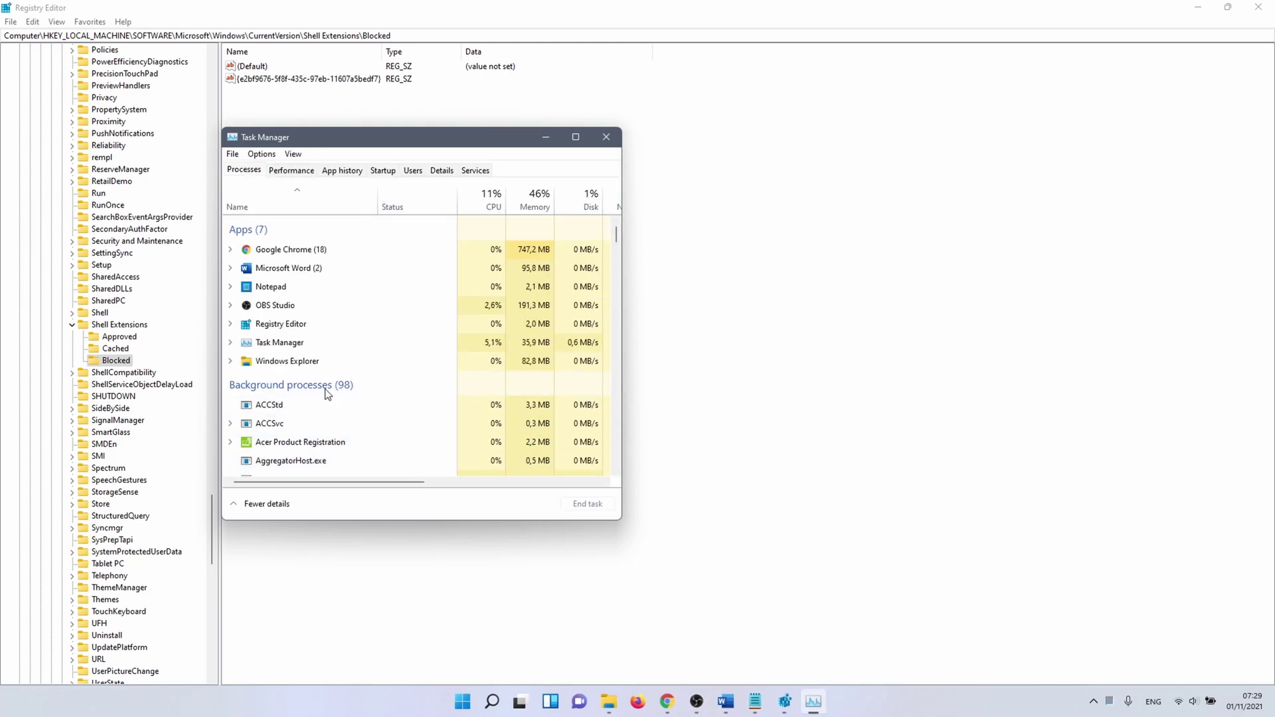
click(302, 367)
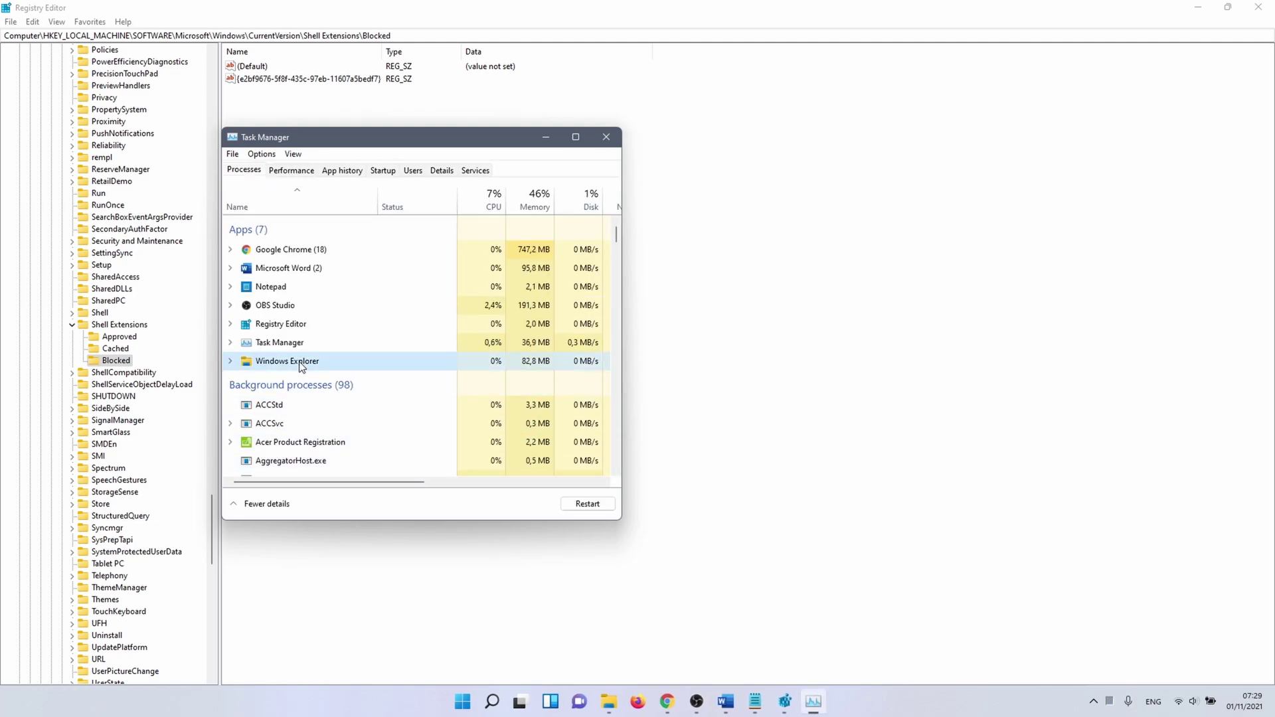
click(587, 505)
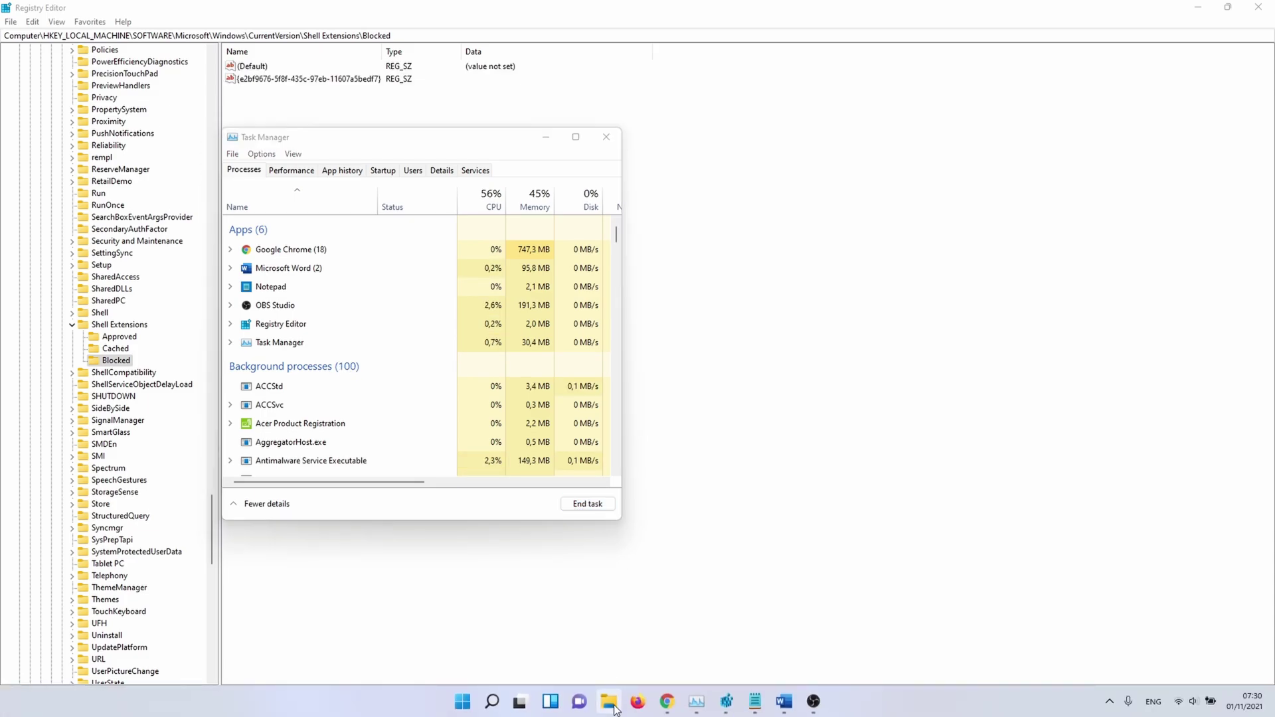
key(super+e)
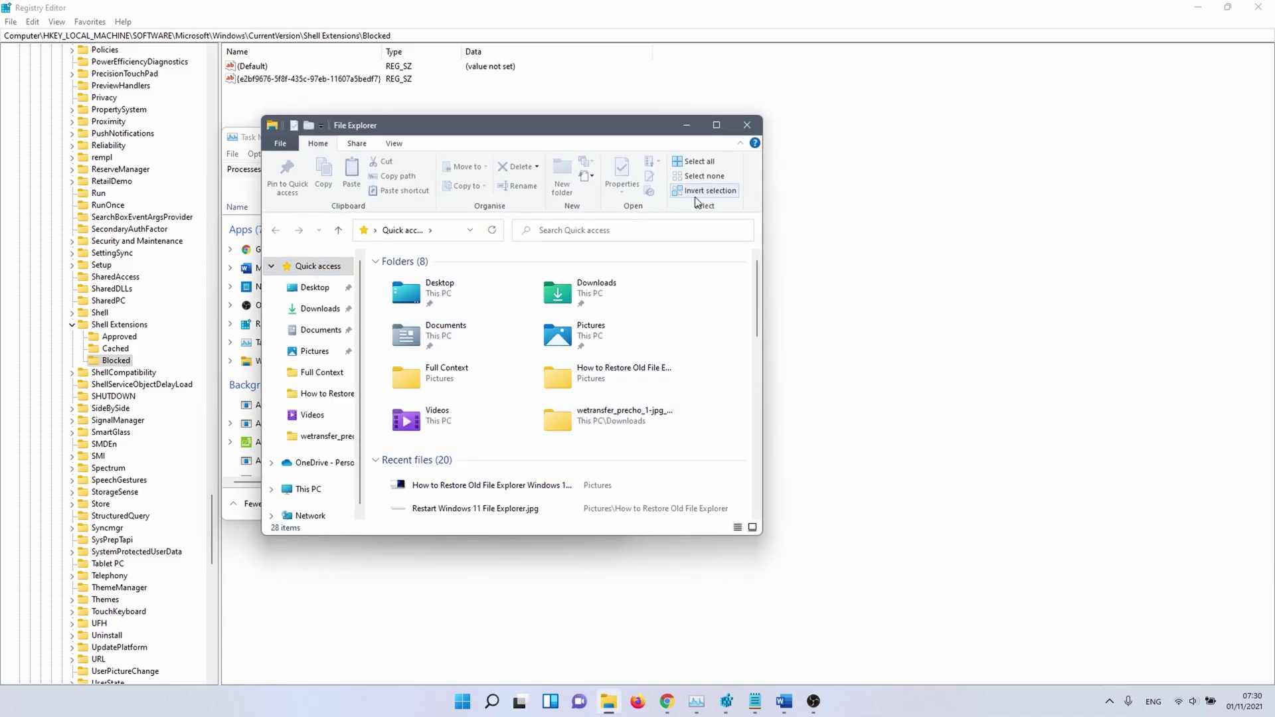
Delete the Blocked key from Shell Extensions, confirming the removal
right_click(116, 363)
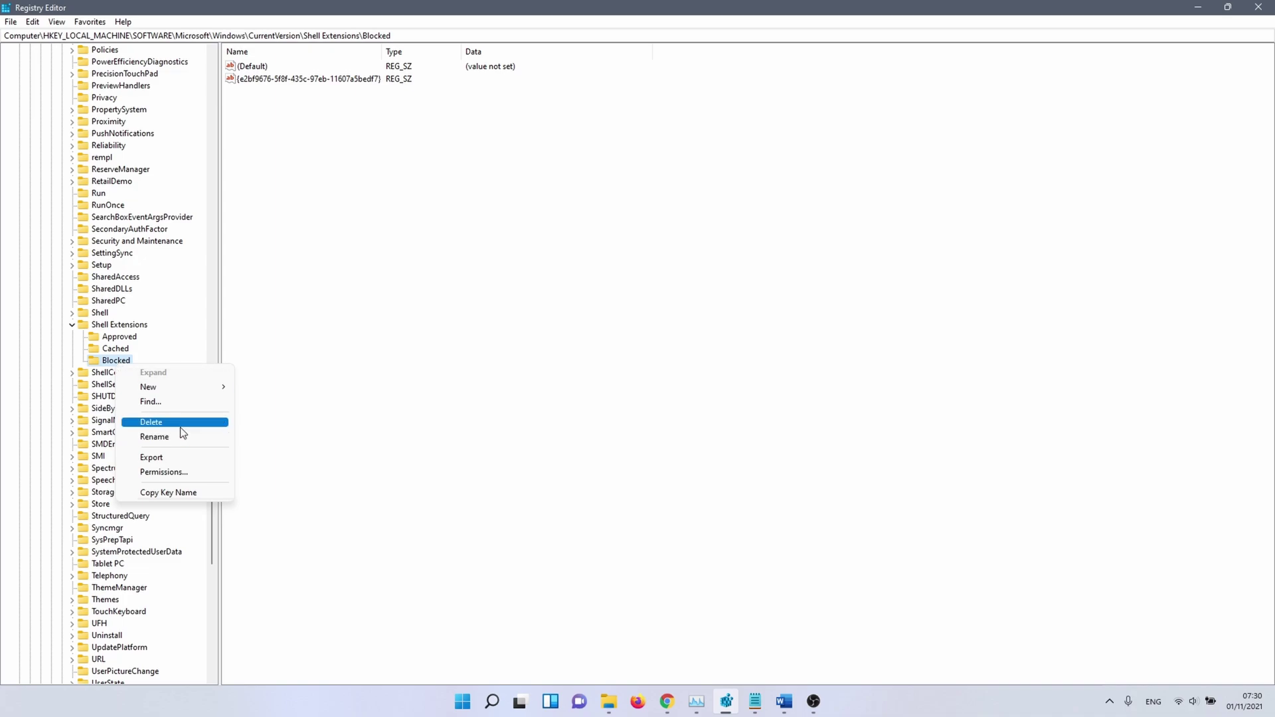
click(150, 422)
click(706, 346)
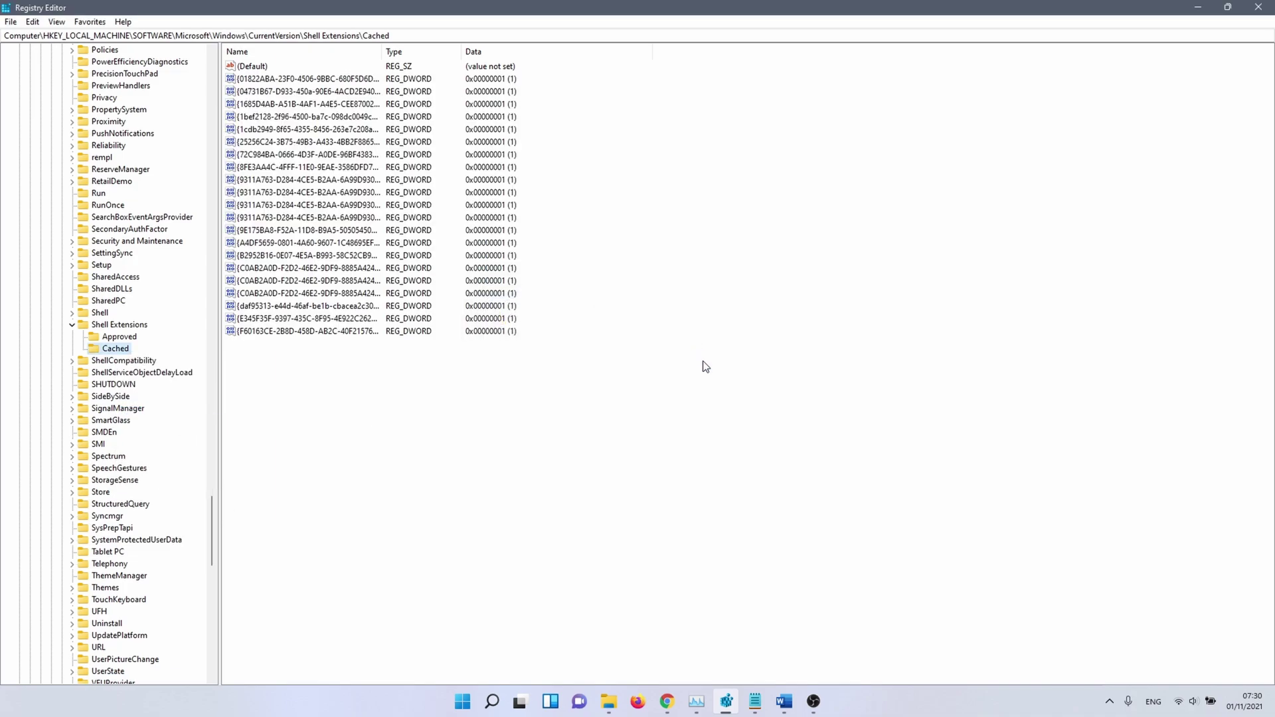
Restart Windows Explorer in Task Manager and reopen File Explorer from the taskbar
click(696, 701)
click(329, 361)
click(587, 504)
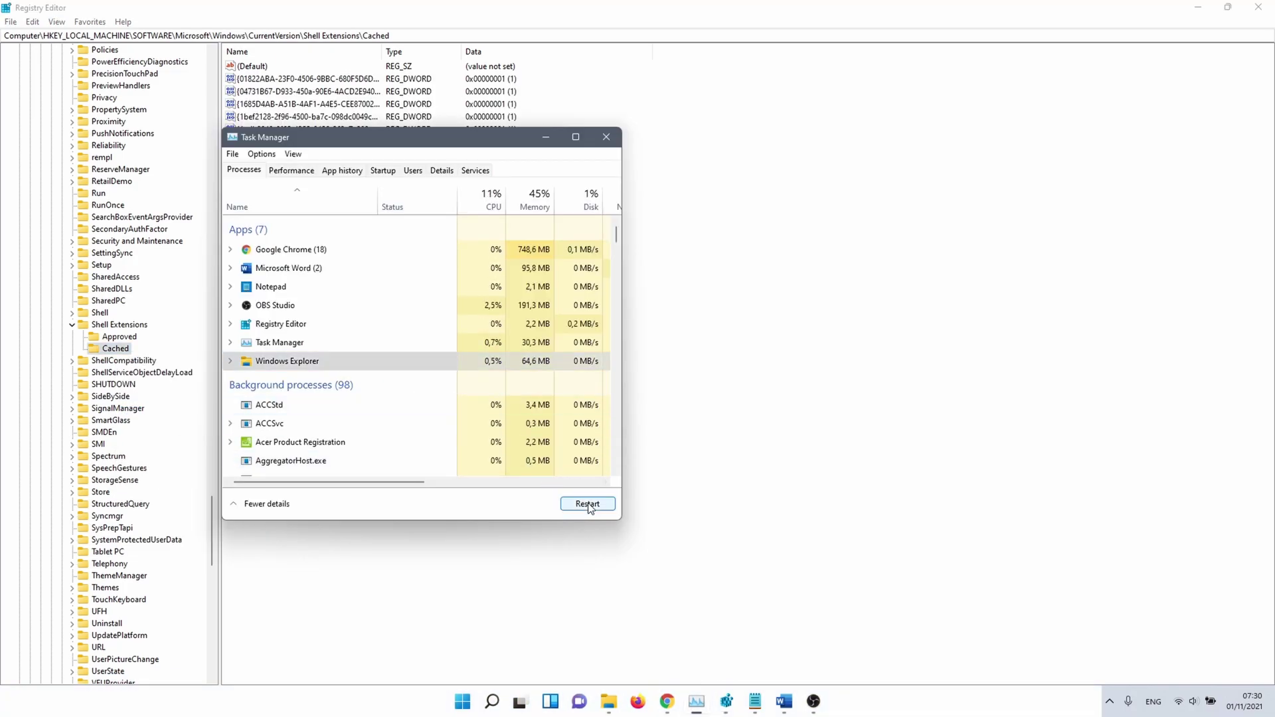
click(609, 702)
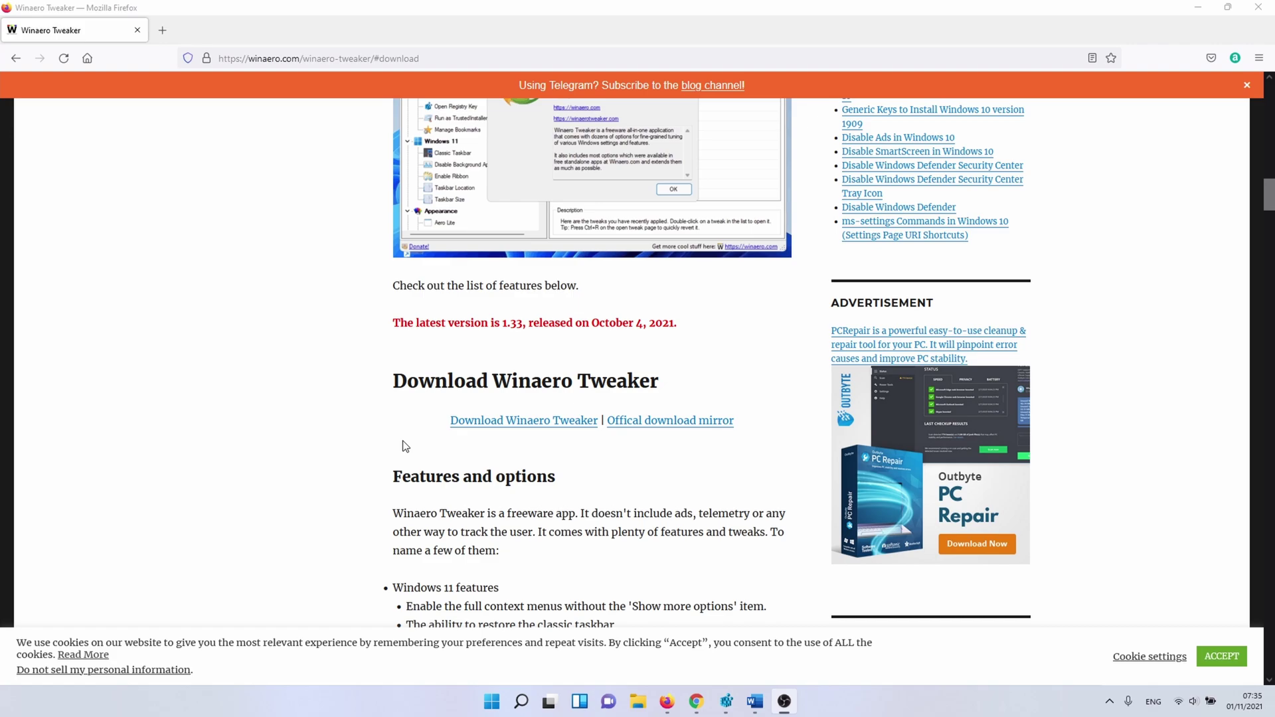
Download winaerotweaker.zip from the Winaero site, saving the file, and show the downloads list
click(478, 420)
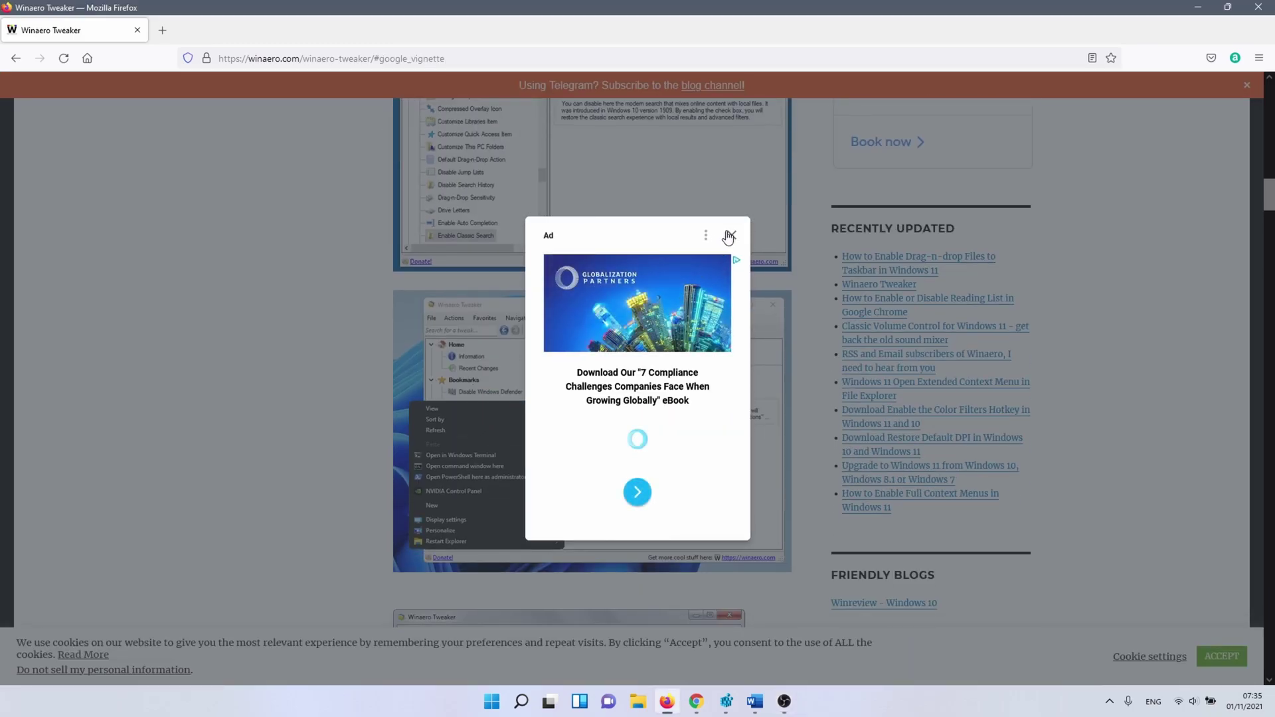
click(730, 237)
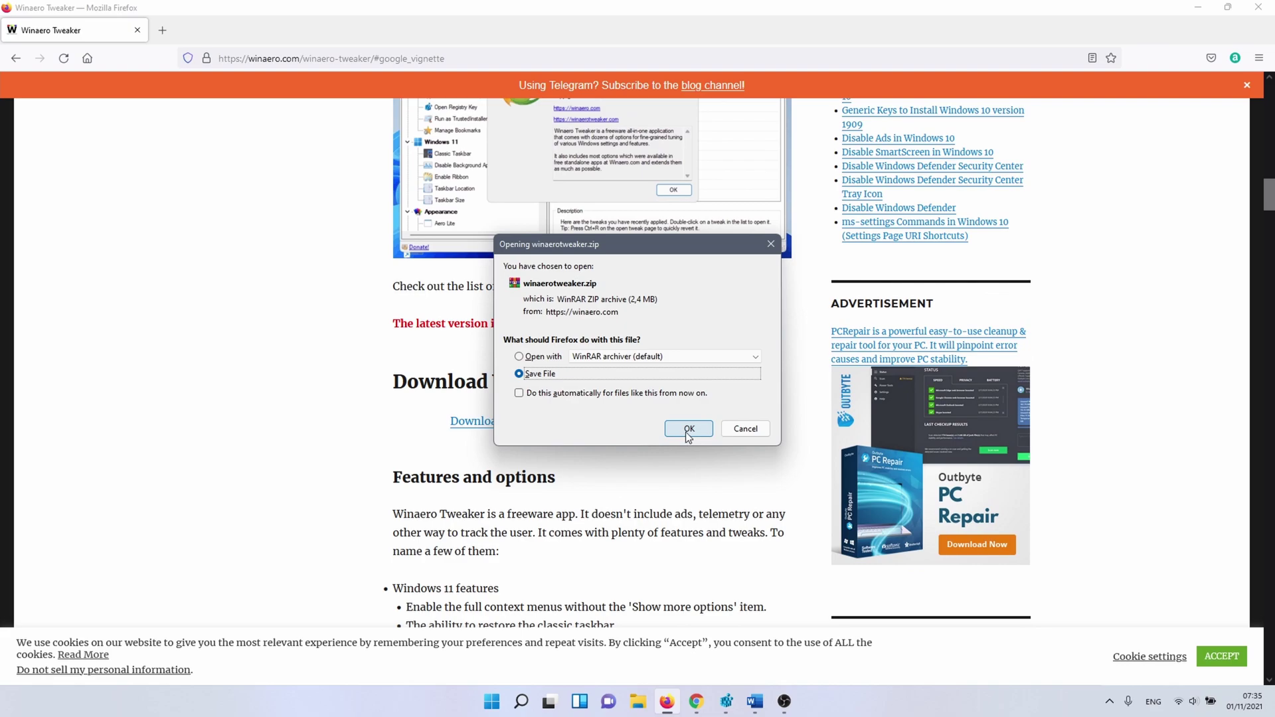
click(689, 429)
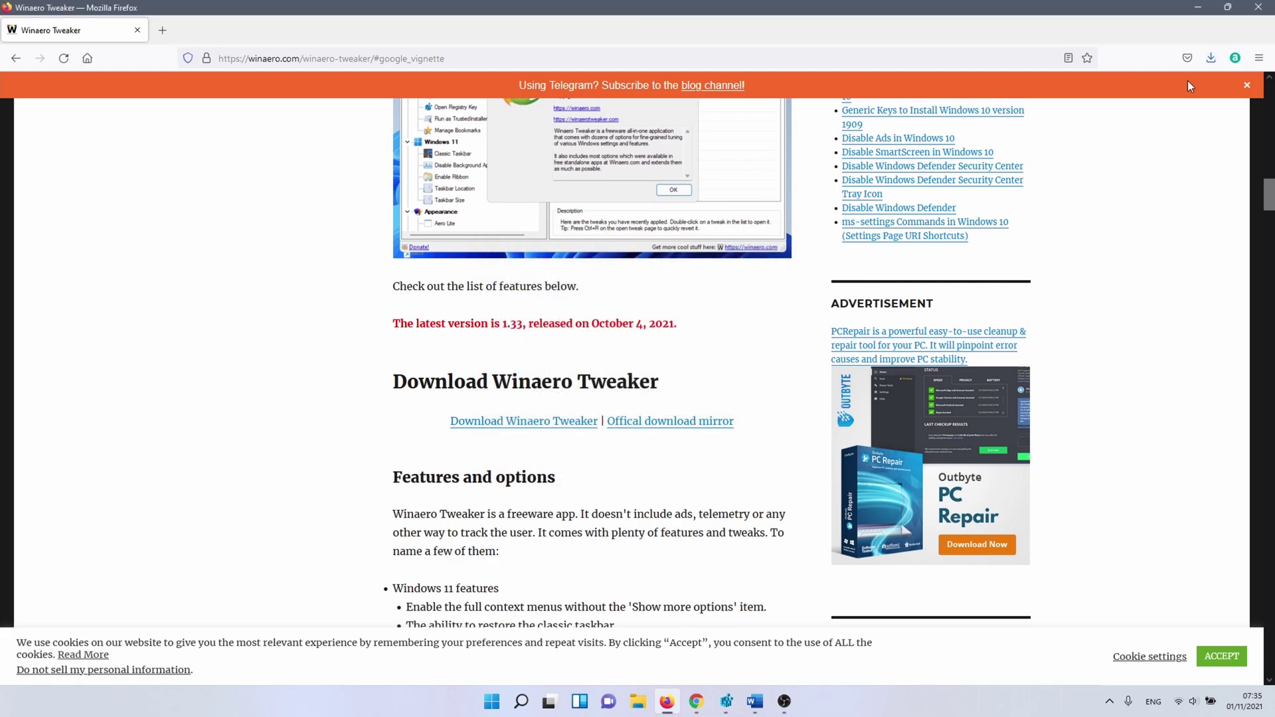
click(1213, 65)
Run the Winaero Tweaker setup from the zip and choose portable installation mode
click(1047, 90)
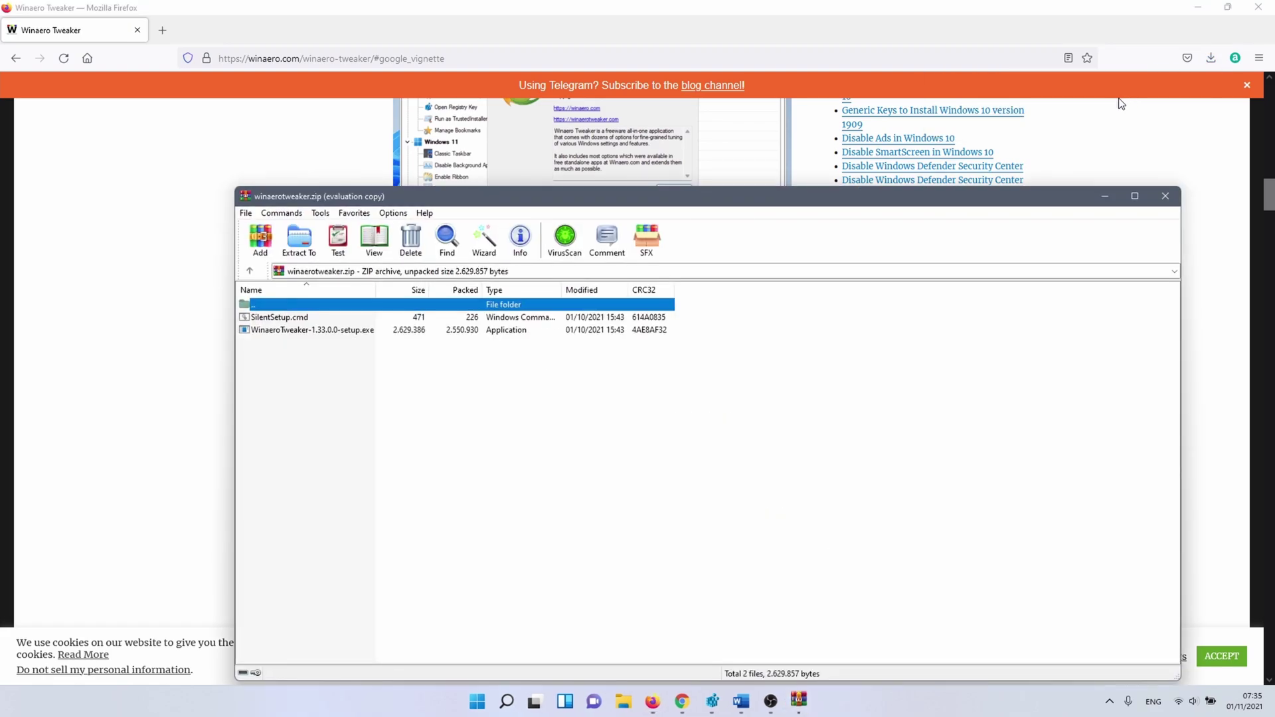
double_click(314, 330)
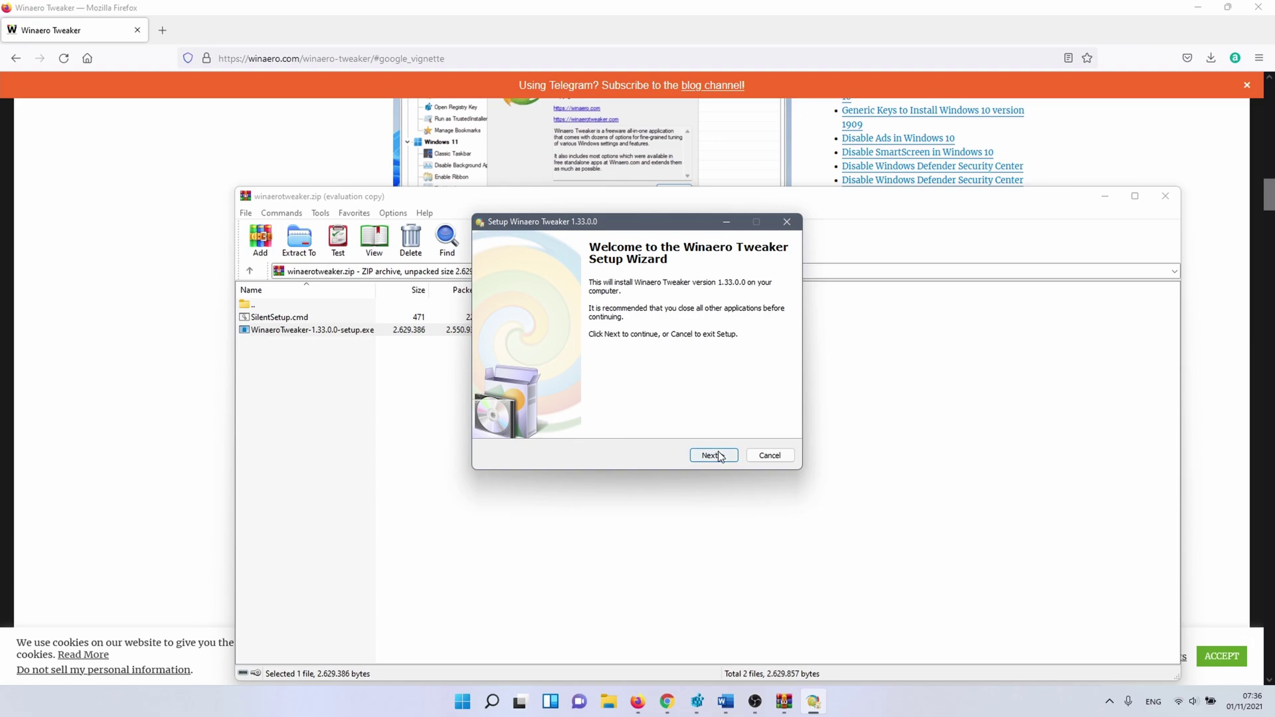
click(720, 456)
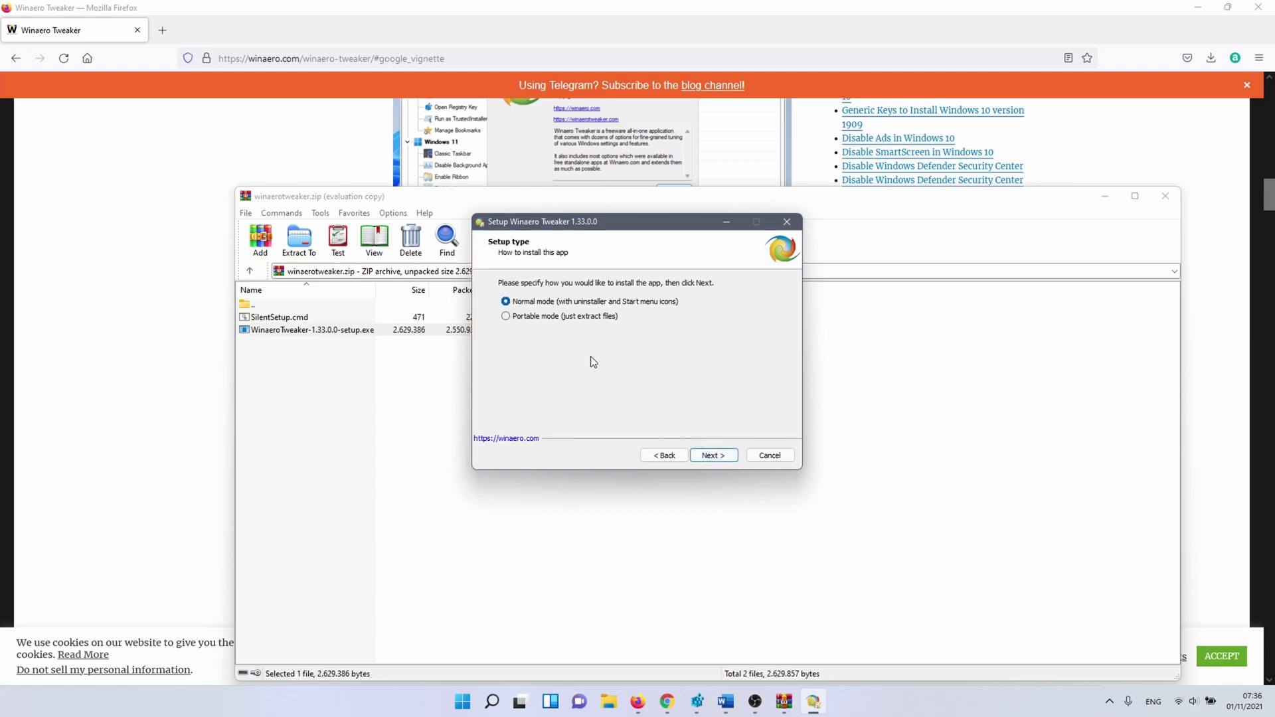
click(559, 320)
click(712, 456)
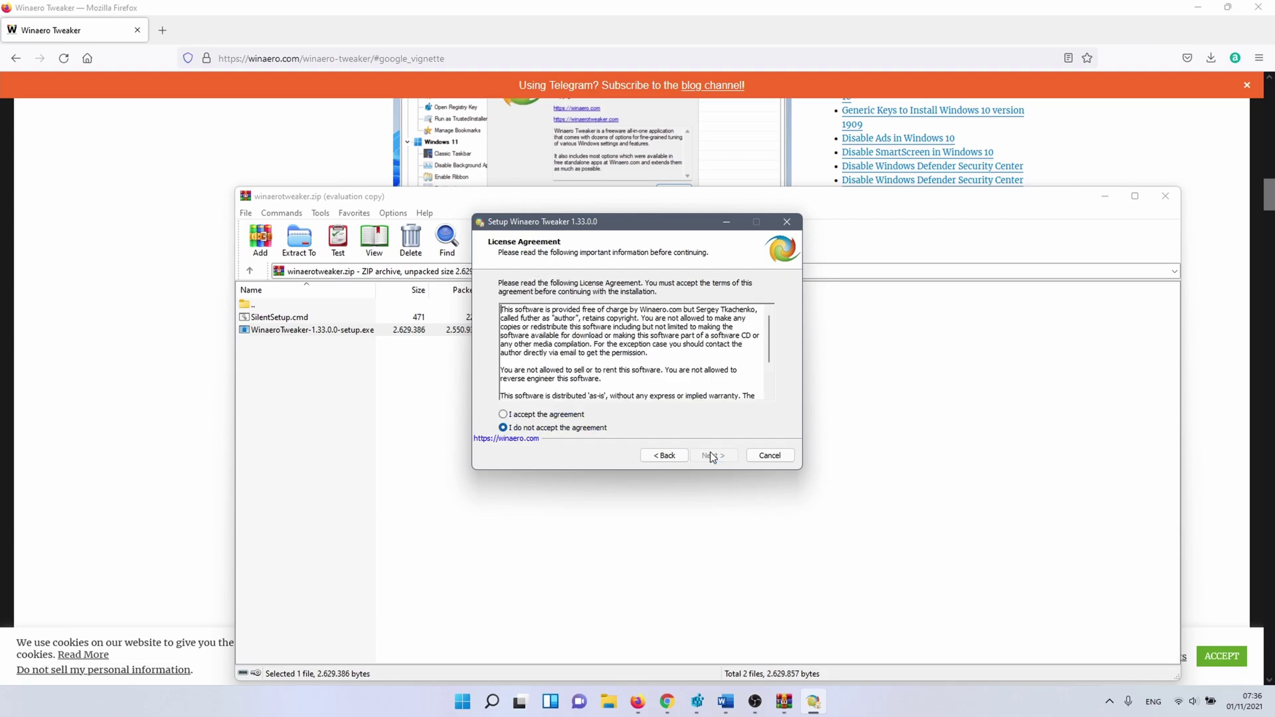
Accept the license, extract the files into the Program Files Winaero Tweaker folder and finish
click(503, 415)
click(706, 460)
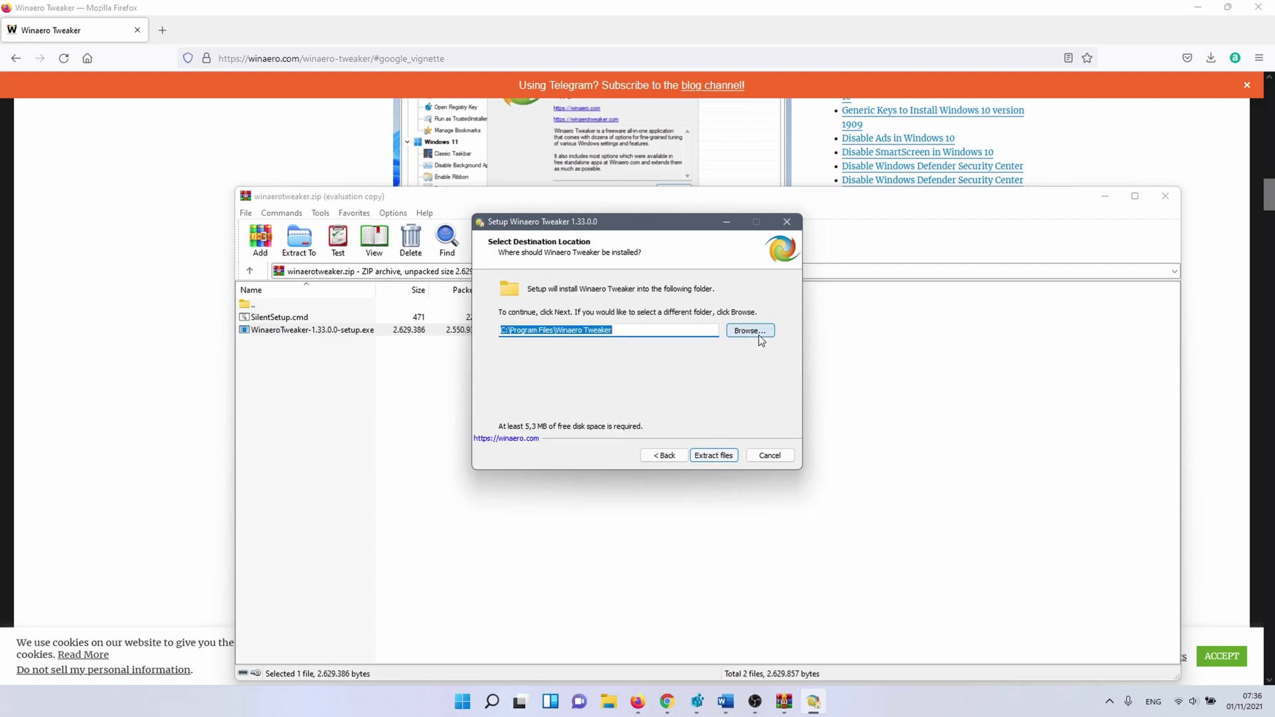
click(710, 458)
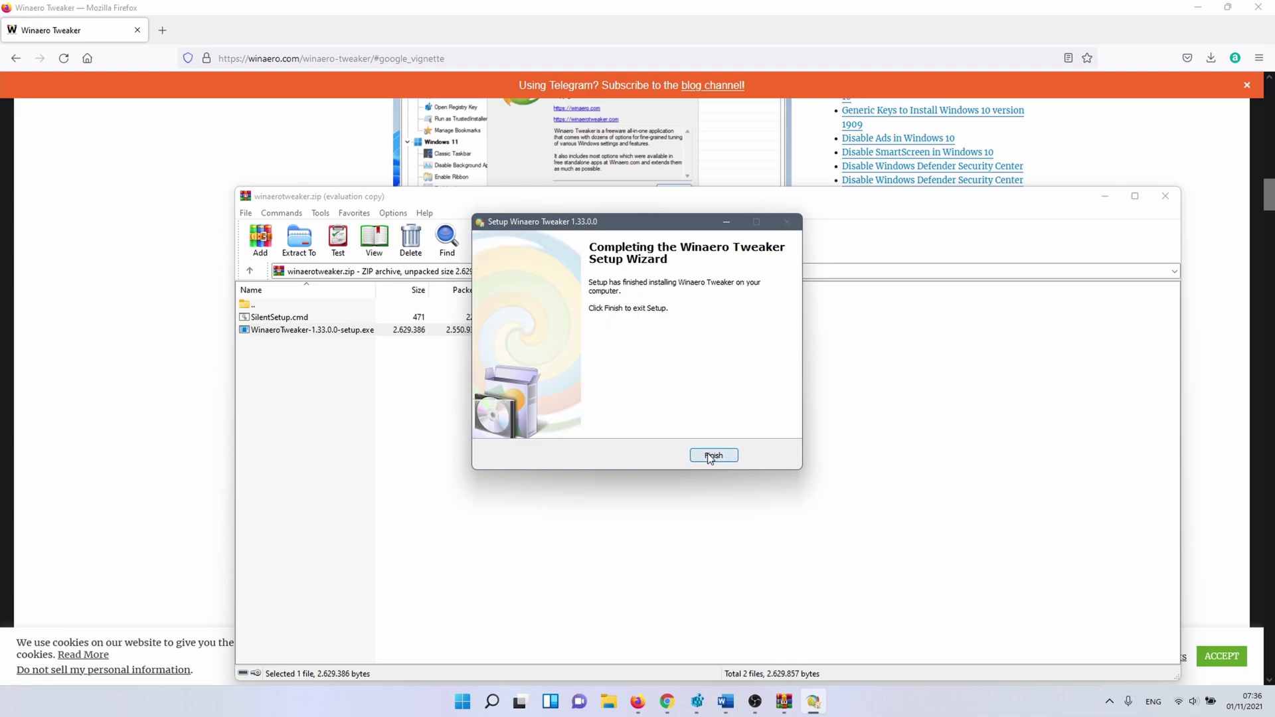
click(711, 457)
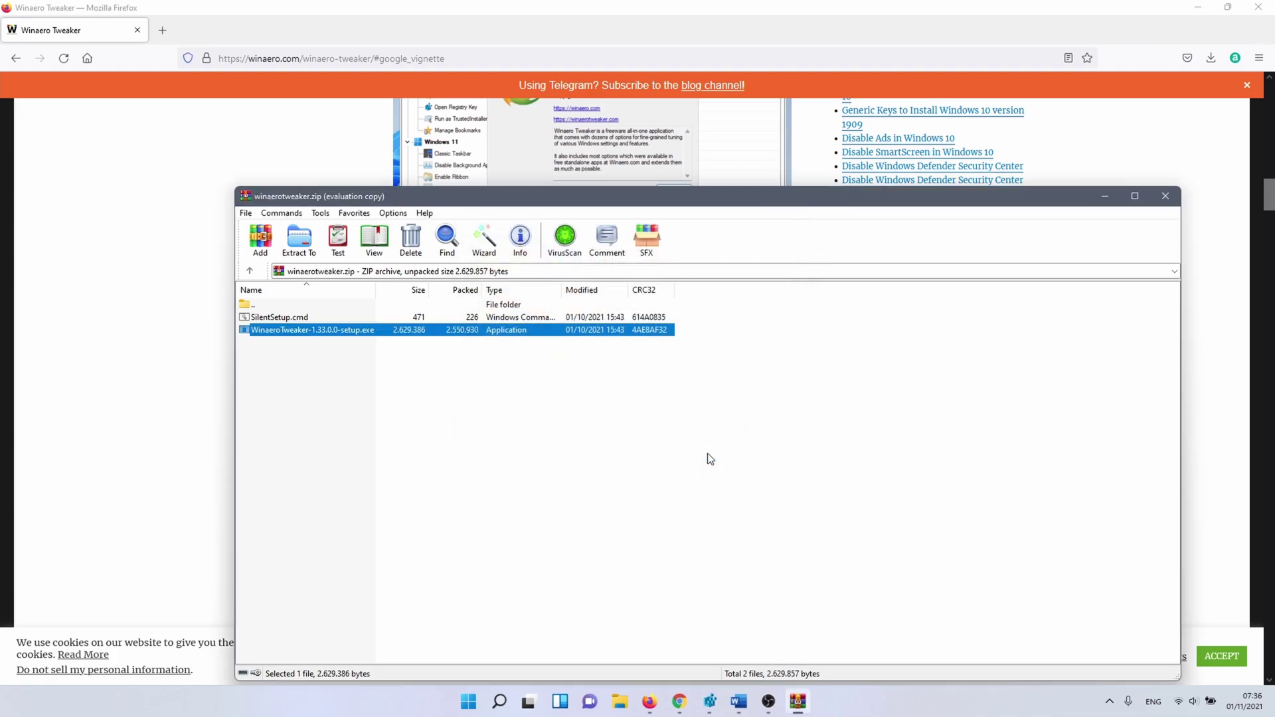
Start Winaero Tweaker from Windows Search and select the Windows 11 > Enable Ribbon tweak
click(506, 702)
text(winaero Tweaker)
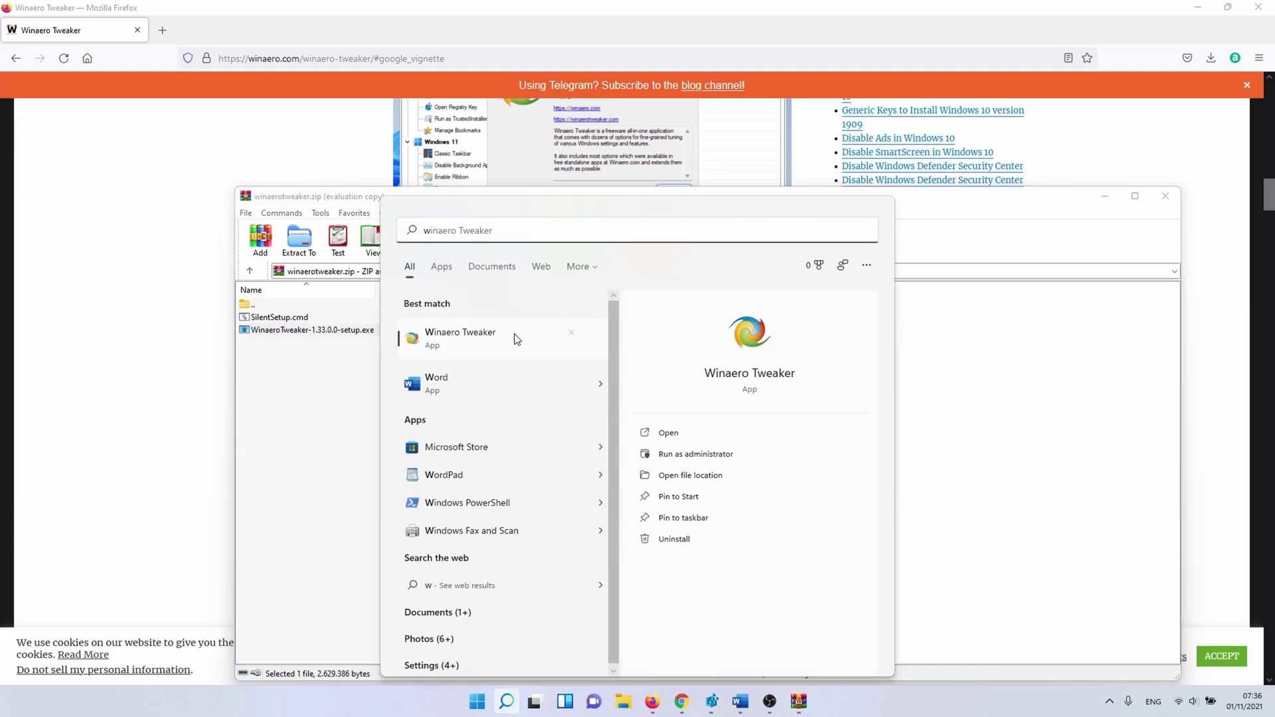
click(516, 339)
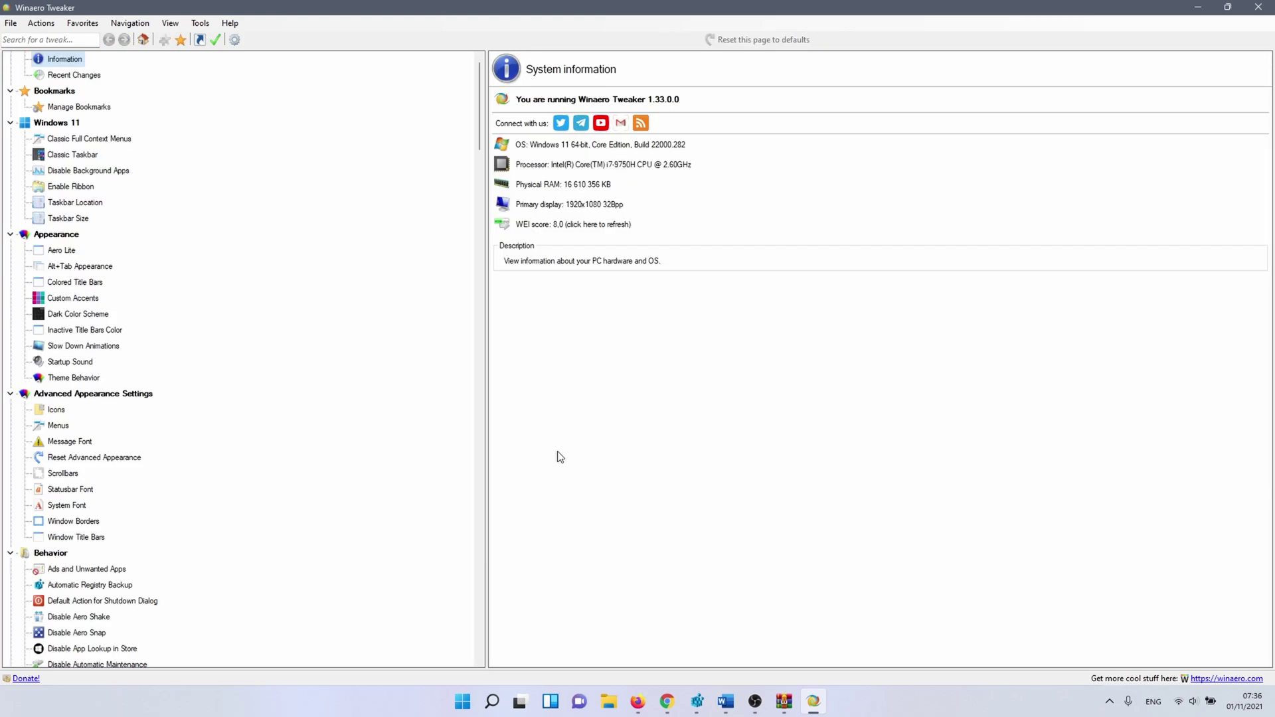
click(70, 187)
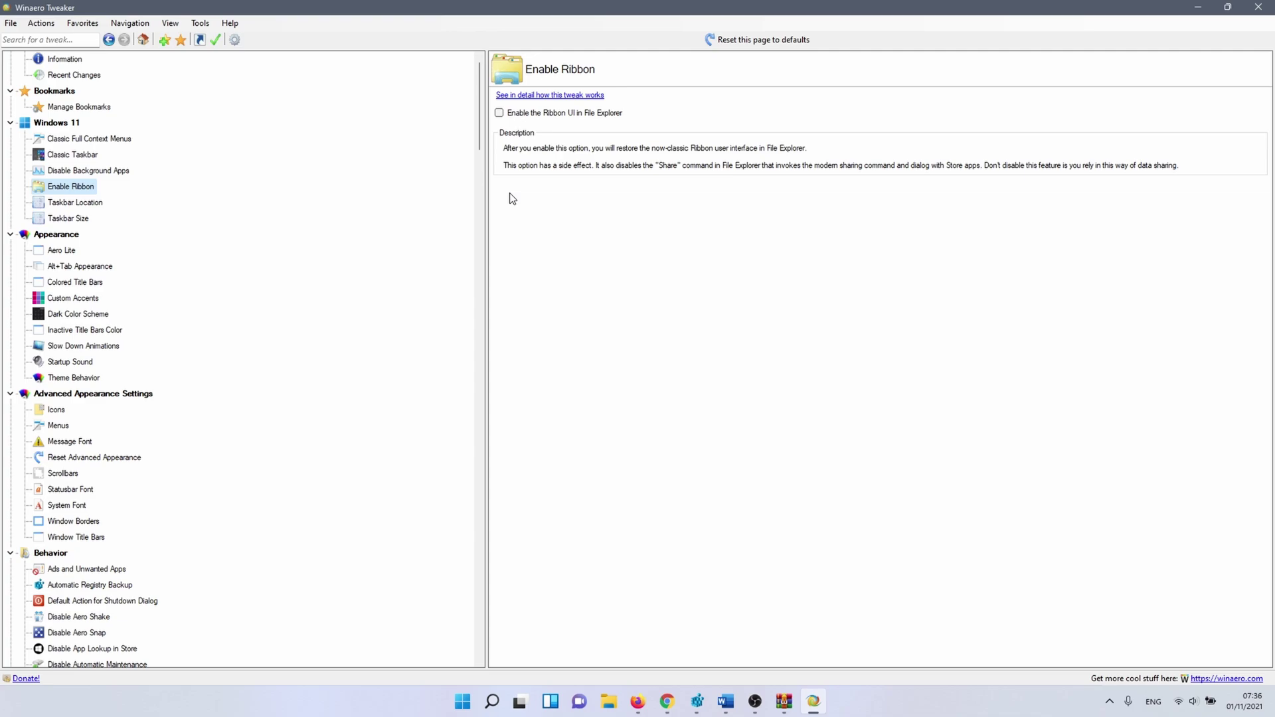
Tick 'Enable the Ribbon UI in File Explorer', restart Explorer and open File Explorer with the ribbon
click(500, 113)
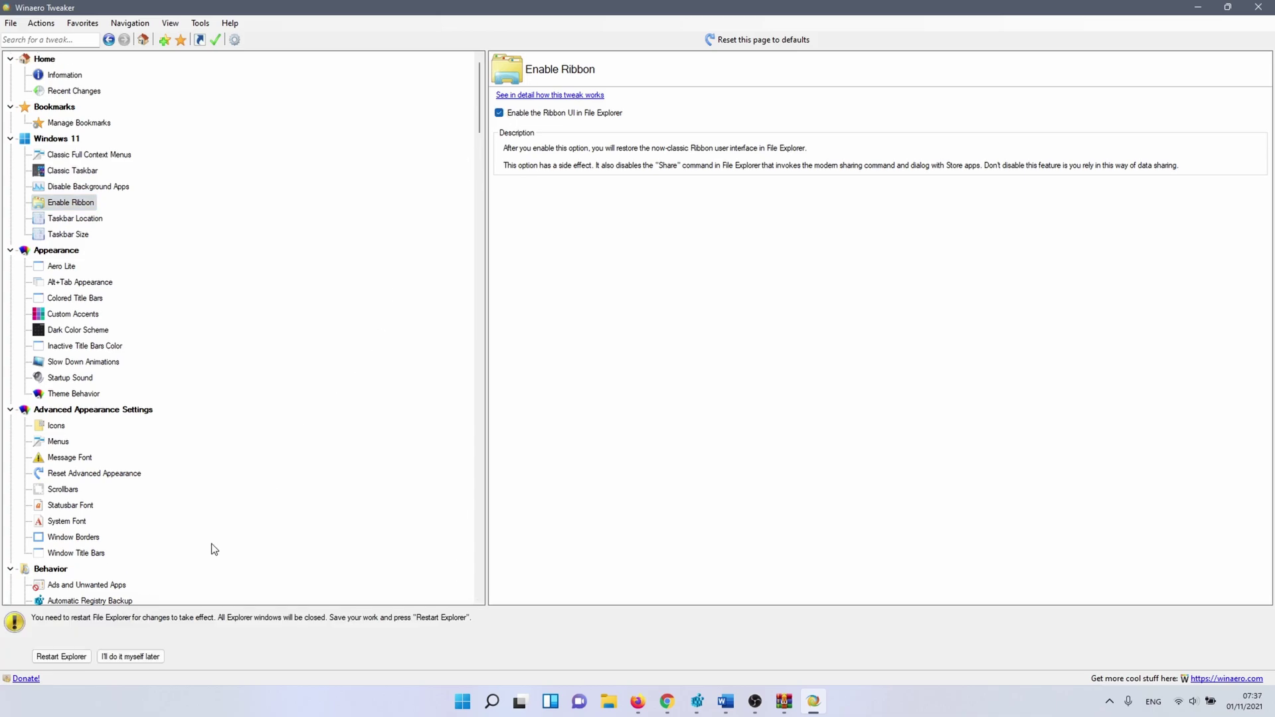
click(61, 656)
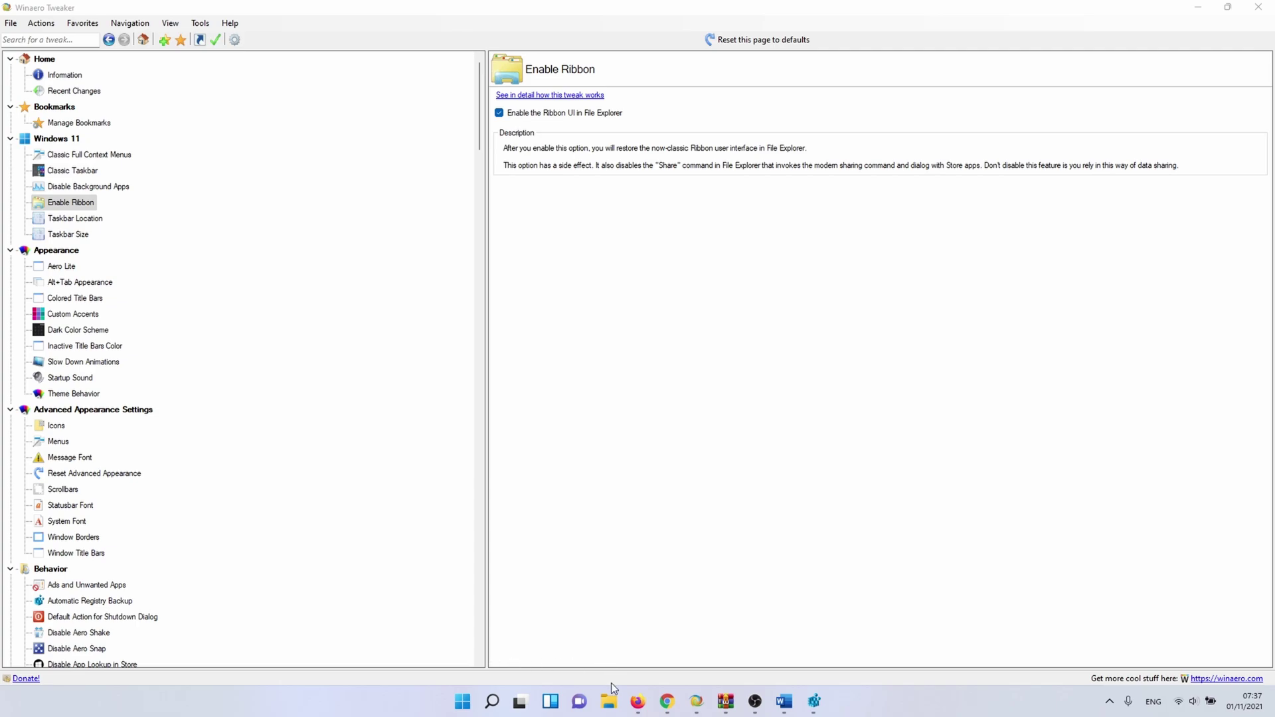
click(608, 702)
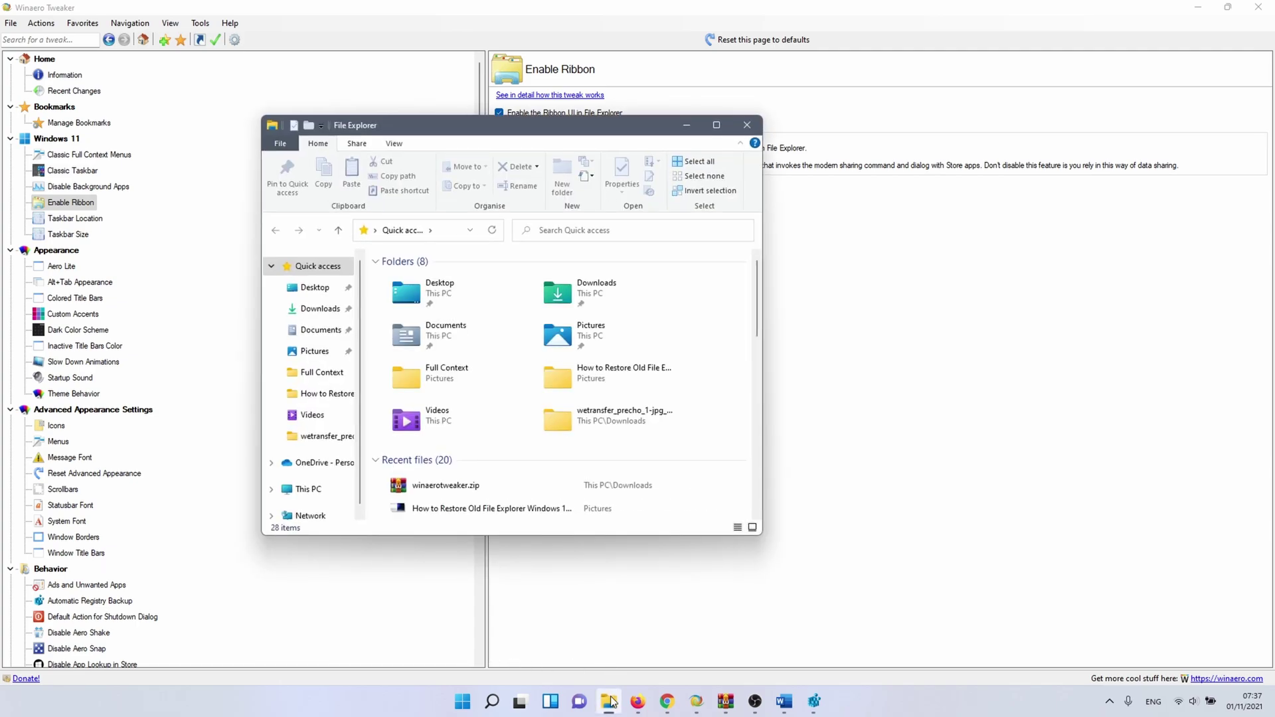